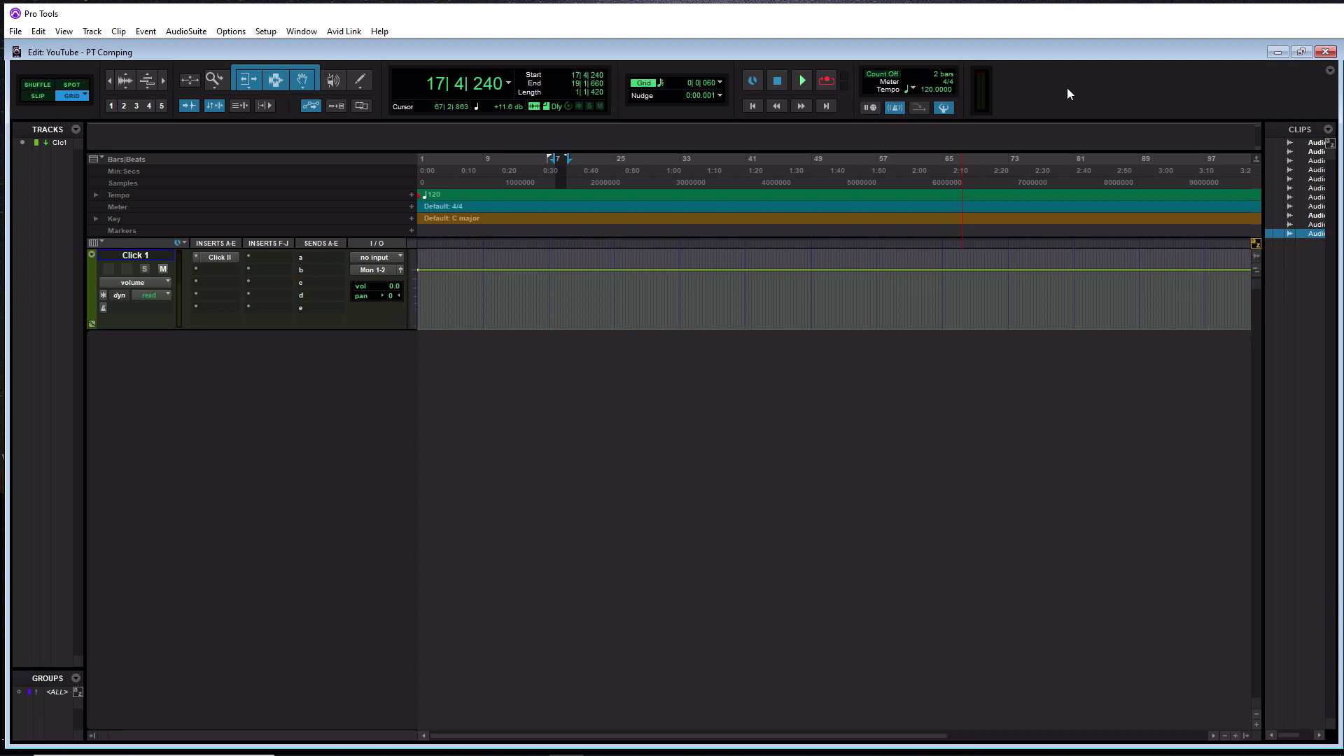
Step: Create a new mono audio track named Vox
{"action": "key", "text": "ctrl+shift+n"}
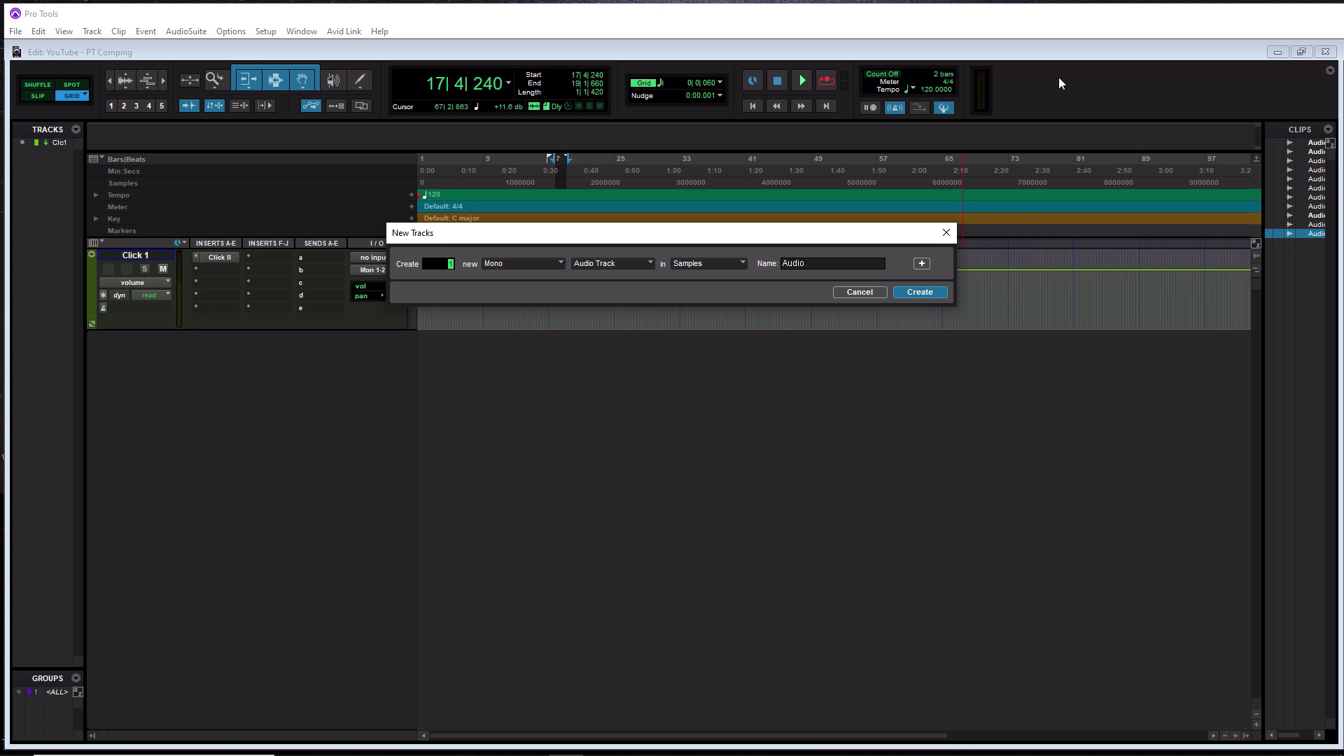
{"action": "key", "text": "Tab"}
{"action": "type", "text": "Vo"}
{"action": "key", "text": "Return"}
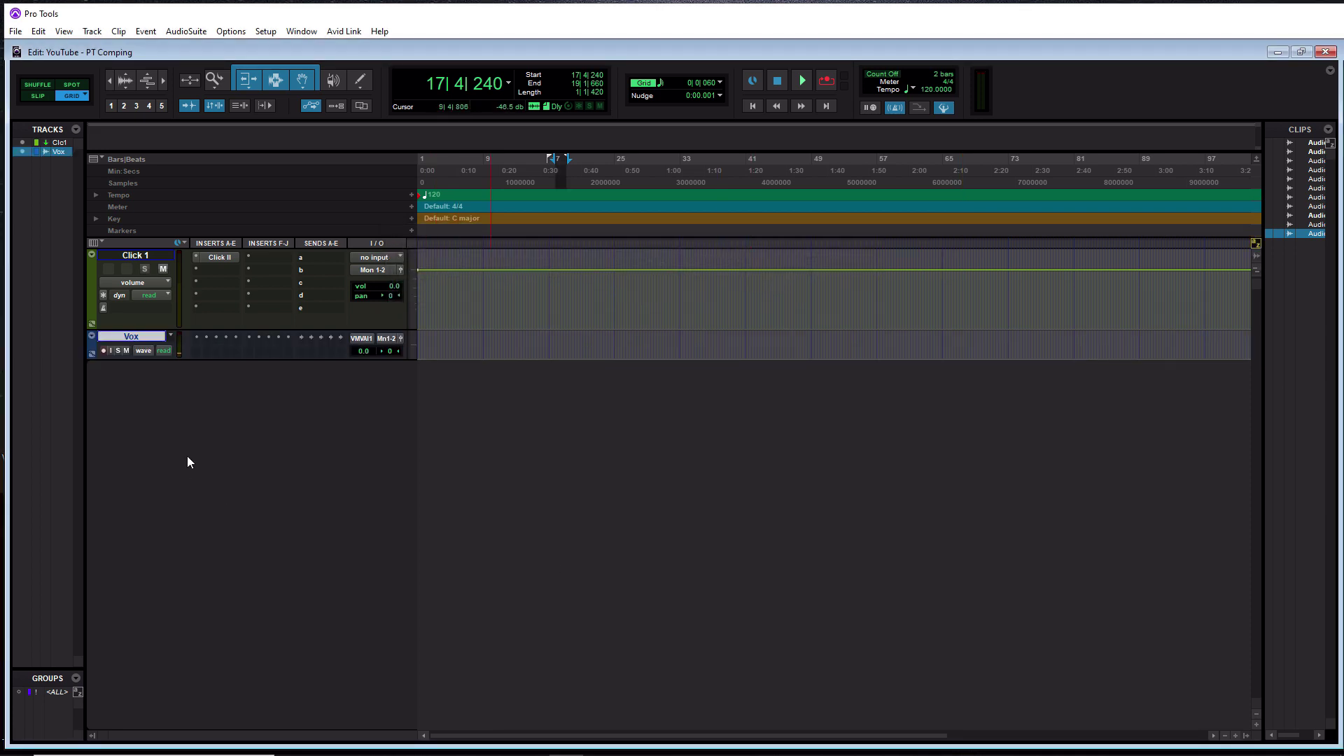
Step: Make the Vox track taller and keep the record mode set to Loop
{"action": "left_click_drag", "start_coordinate": [207, 359], "coordinate": [226, 431]}
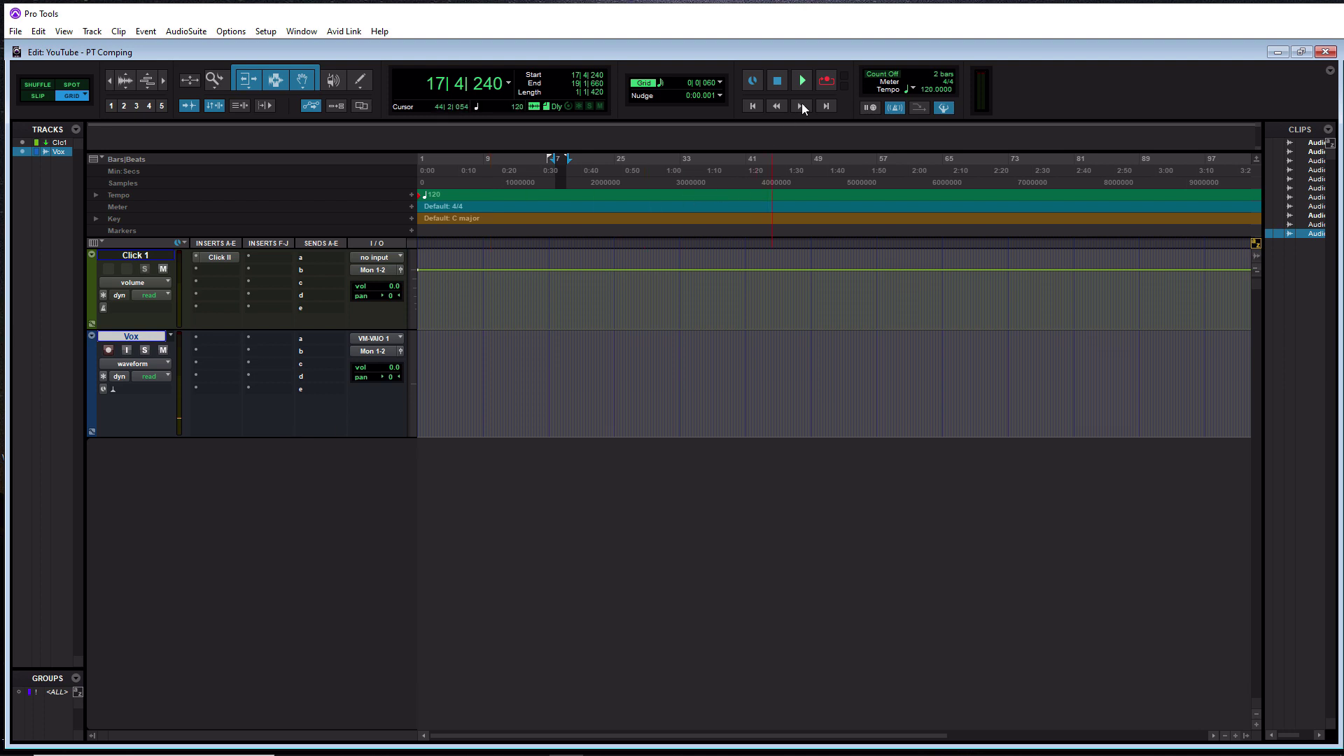
{"action": "right_click", "coordinate": [826, 83]}
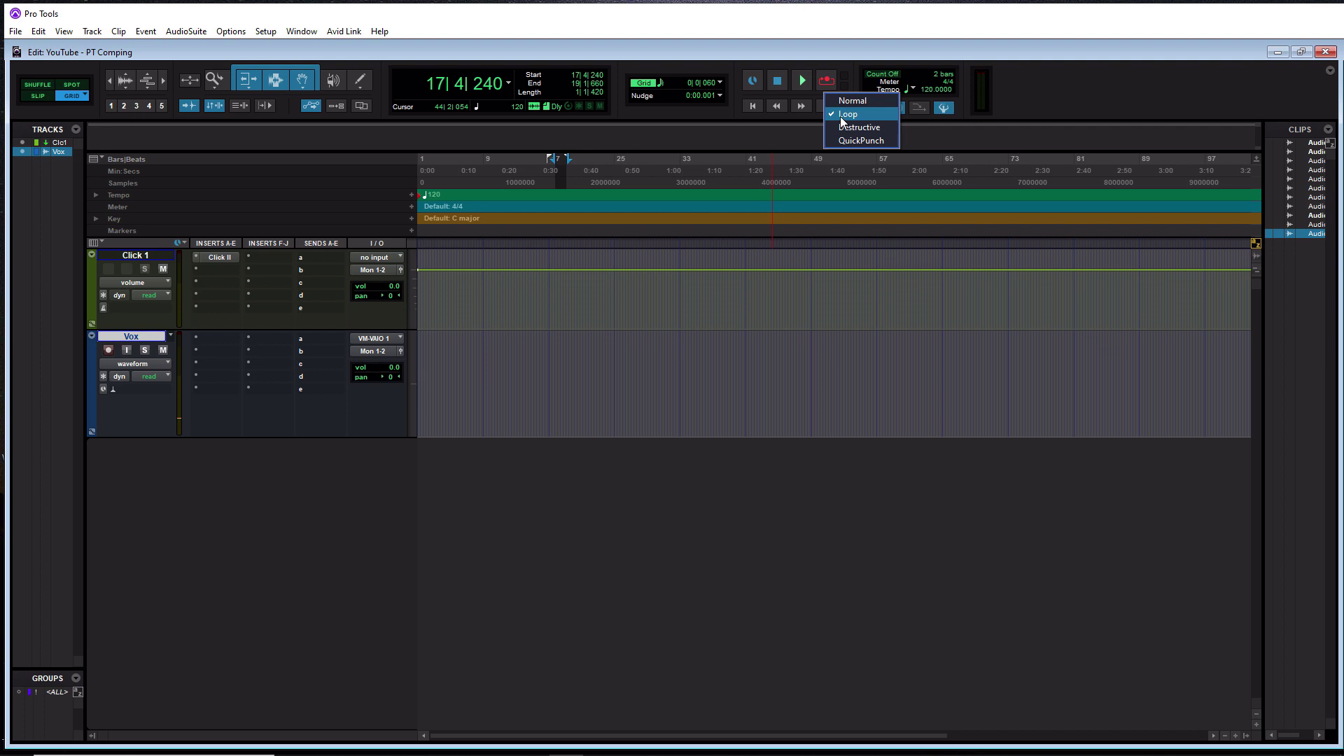
{"action": "left_click", "coordinate": [737, 31]}
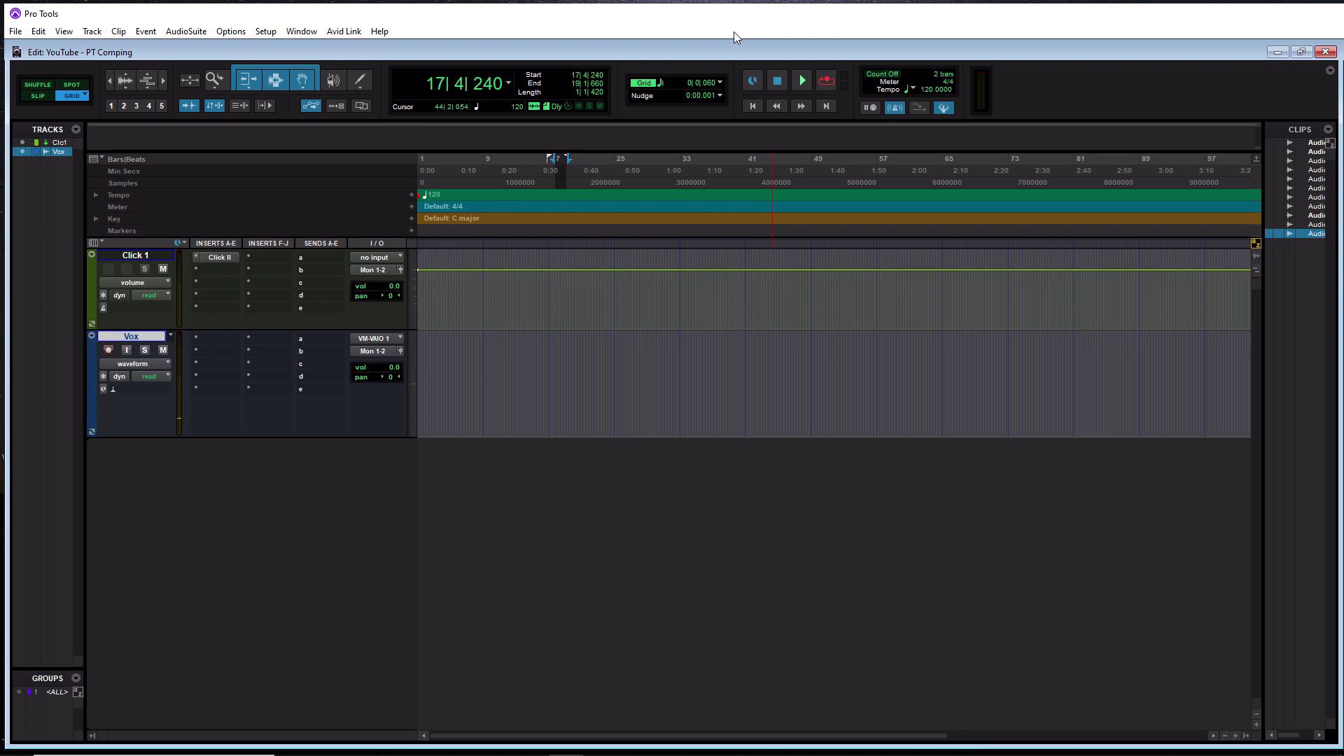
{"action": "left_click", "coordinate": [266, 31]}
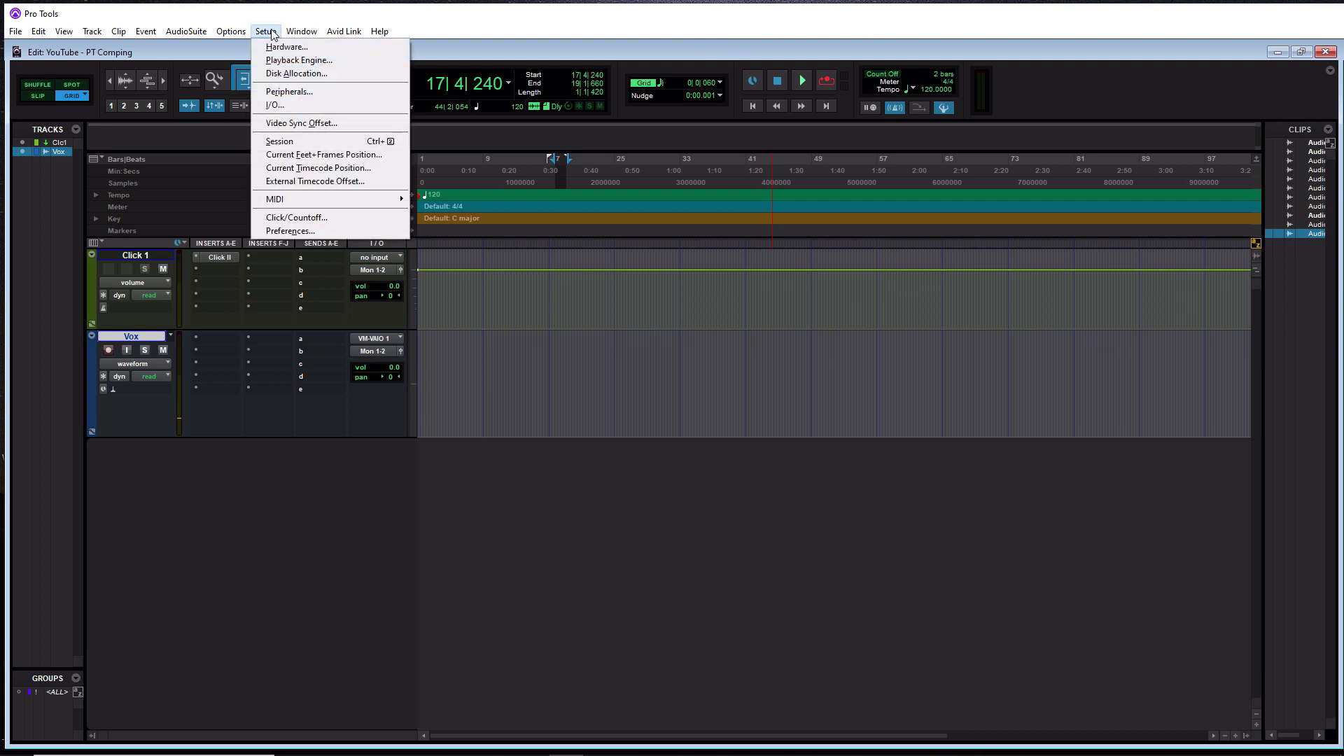
Step: Enable 'Automatically Create New Playlists When Loop Recording' in Preferences
{"action": "left_click", "coordinate": [284, 231]}
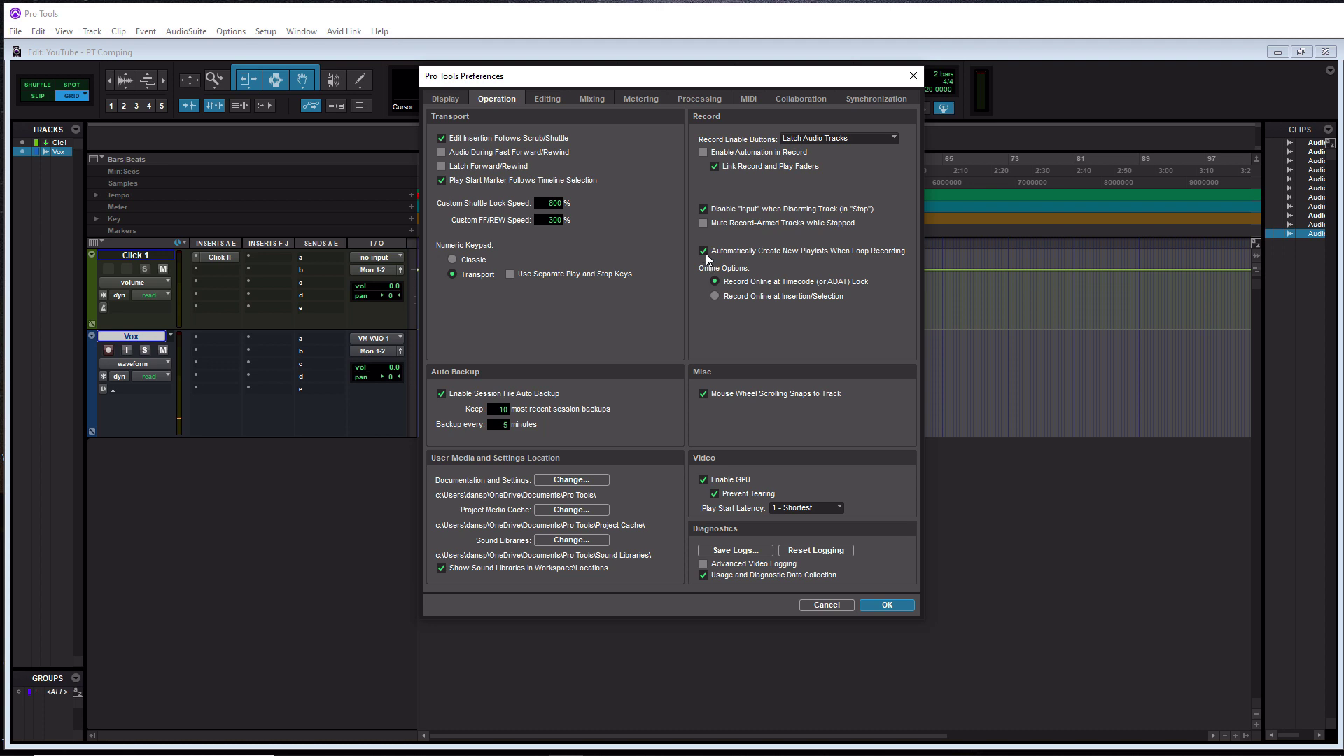
{"action": "left_click", "coordinate": [873, 605]}
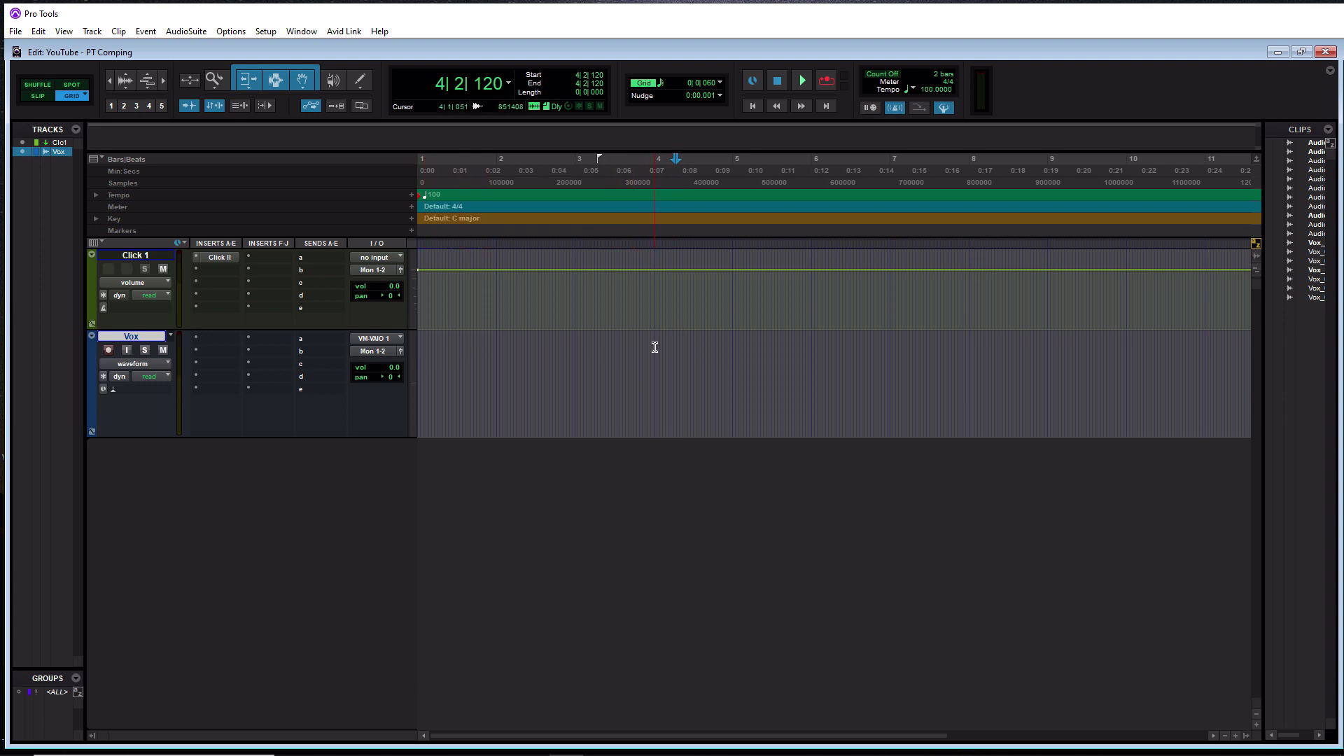
Step: Select bars 1–4 on the armed Vox track and loop-record several vocal passes
{"action": "left_click_drag", "start_coordinate": [654, 347], "coordinate": [406, 367]}
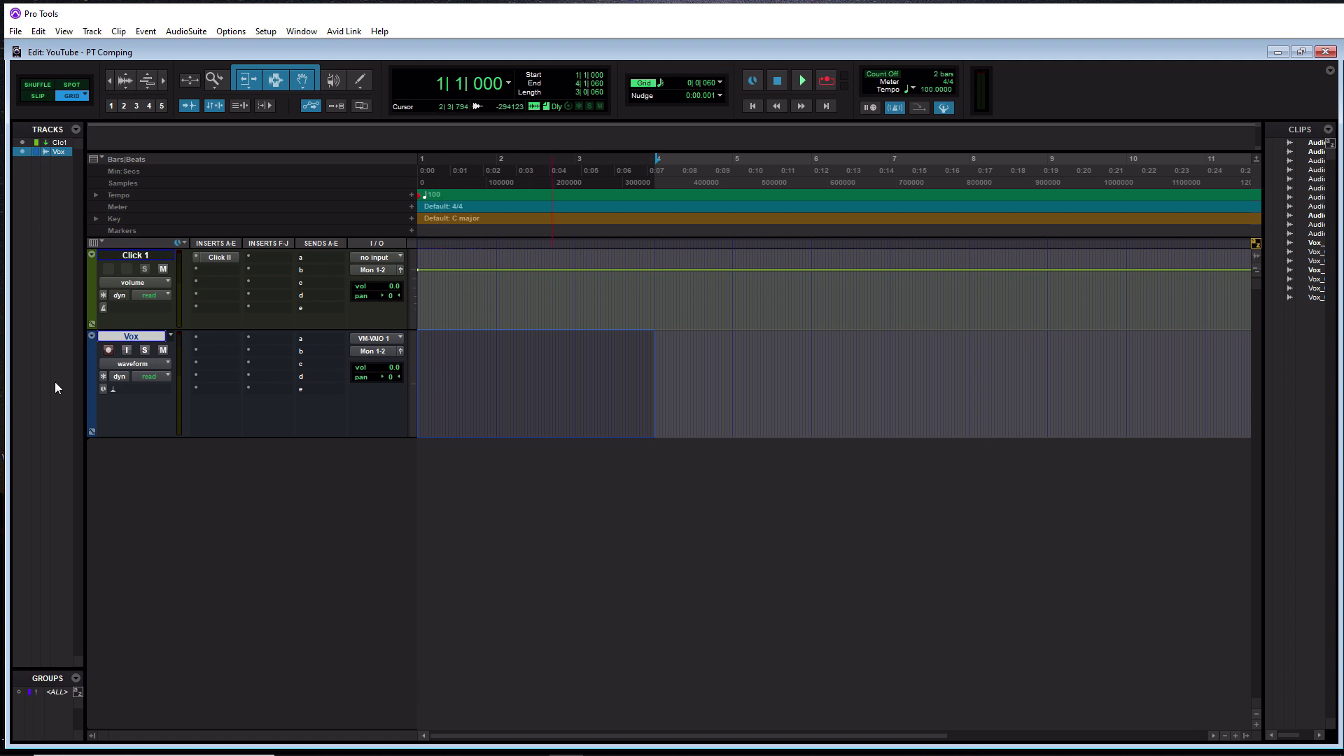
{"action": "left_click", "coordinate": [109, 349]}
{"action": "key", "text": "ctrl+space"}
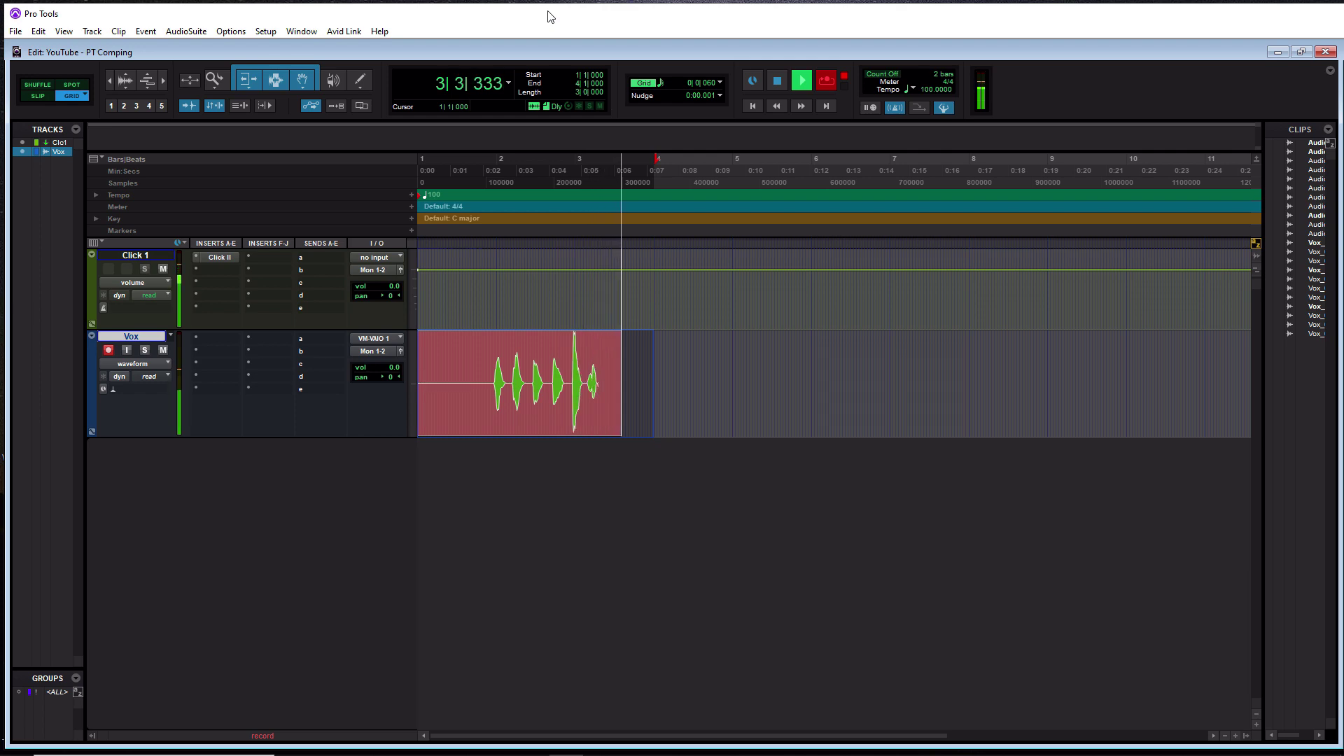
{"action": "key", "text": "space"}
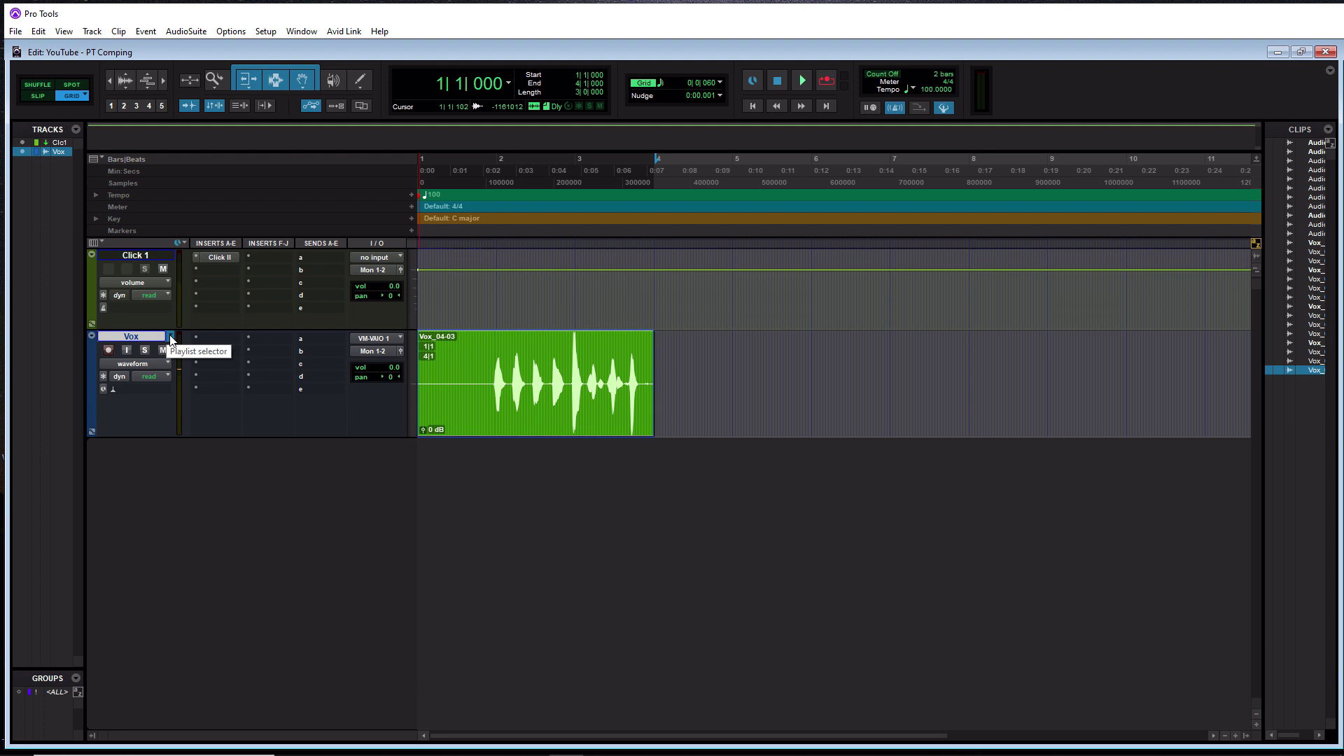
Step: Switch the Vox track view to playlists, showing takes on Vox.01 and Vox.02 lanes
{"action": "left_click", "coordinate": [172, 340]}
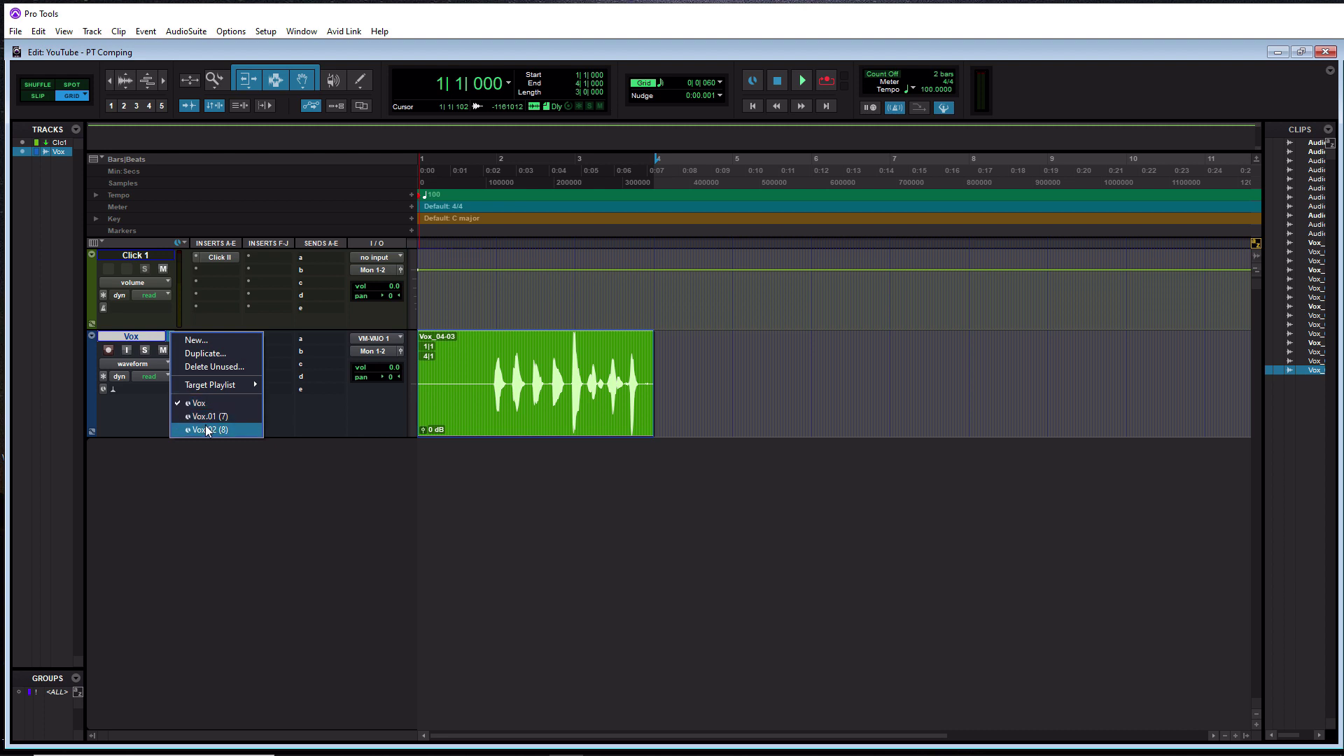
{"action": "left_click", "coordinate": [204, 464]}
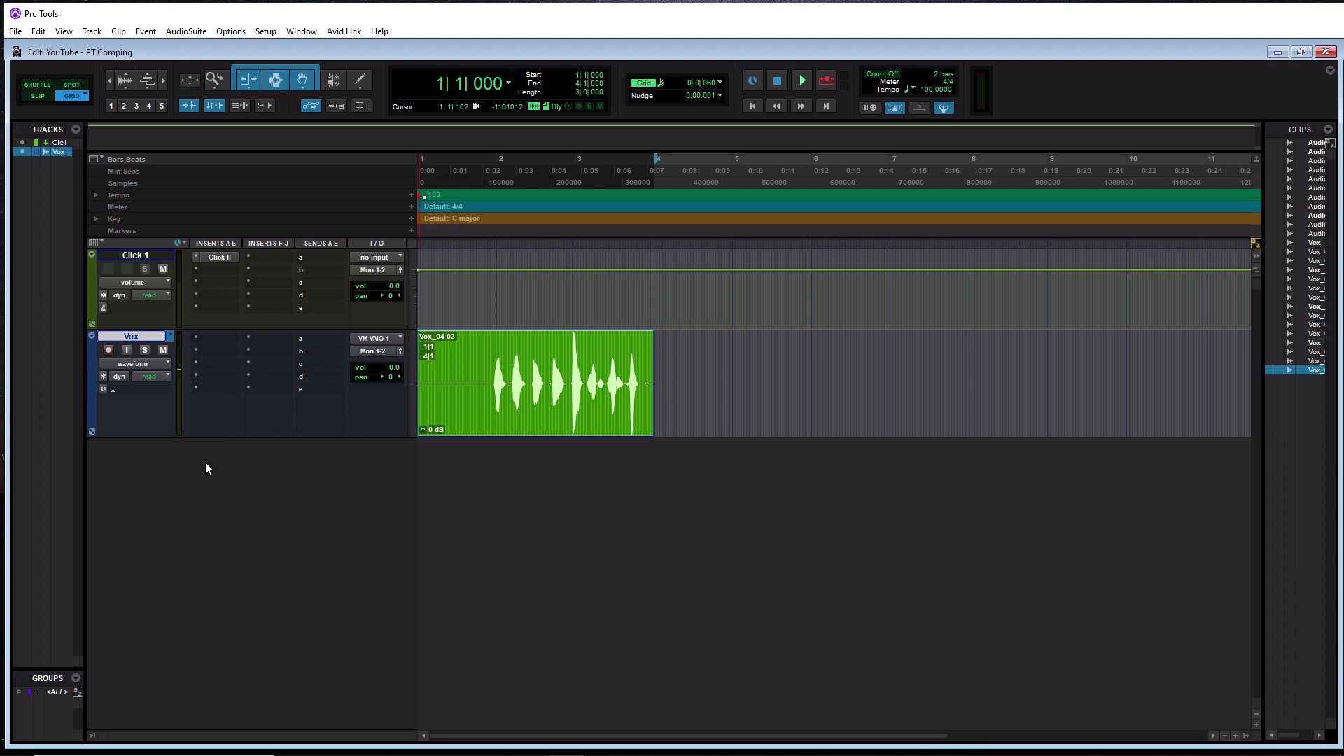
{"action": "left_click", "coordinate": [154, 368]}
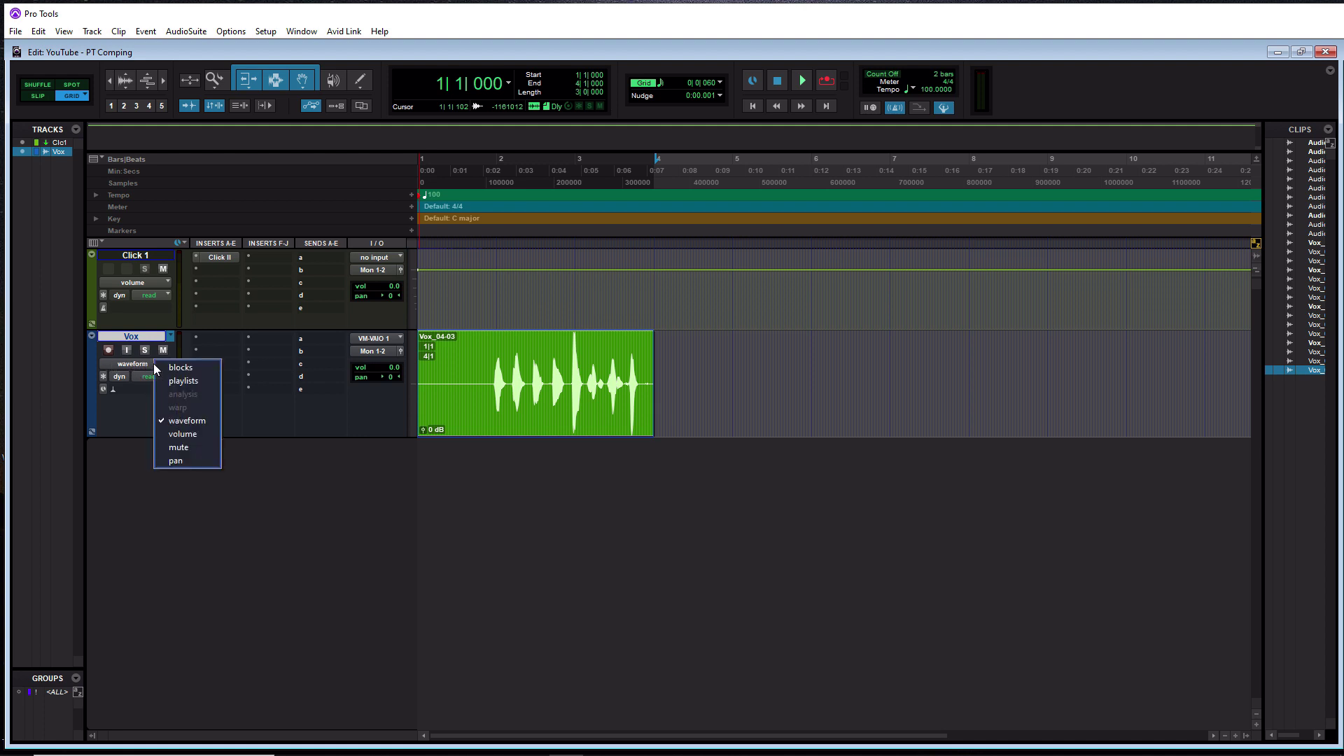
{"action": "left_click", "coordinate": [188, 381]}
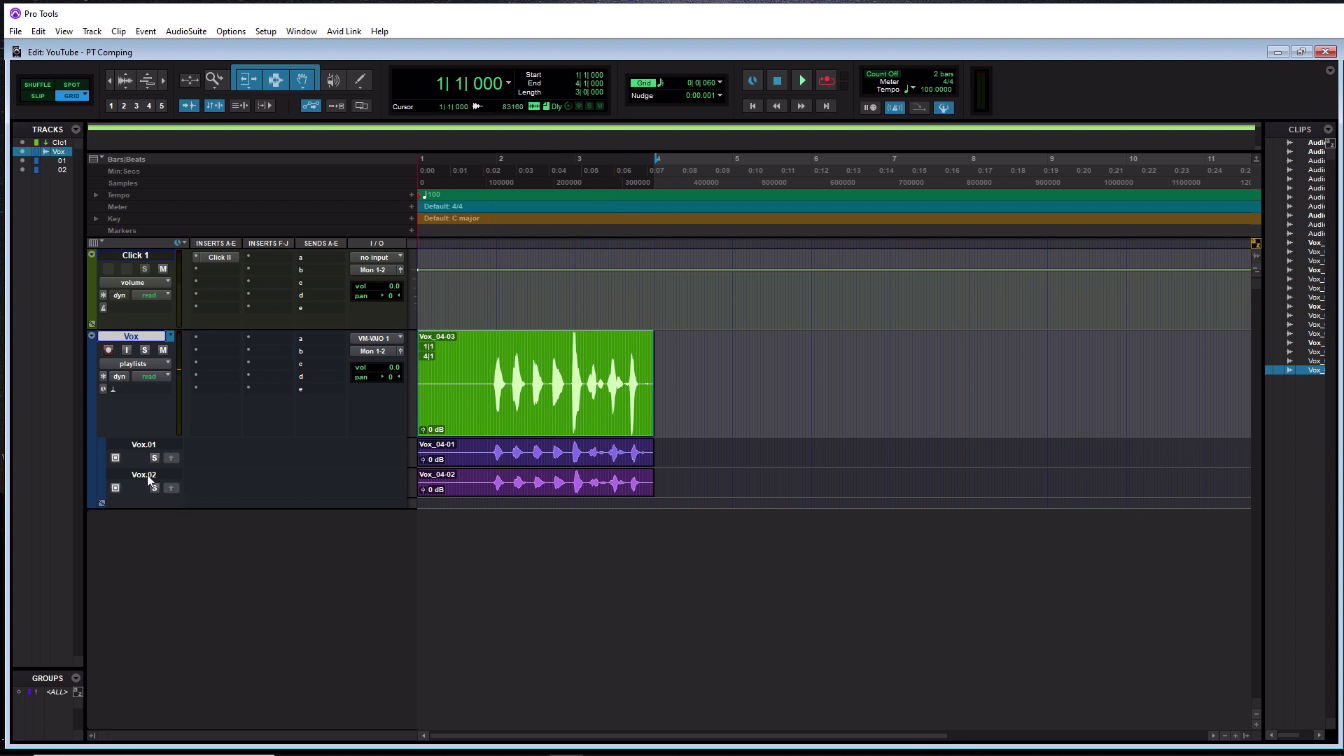
Step: Make the take lanes taller and zoom in around 1|4|060
{"action": "left_click_drag", "start_coordinate": [138, 466], "coordinate": [155, 538]}
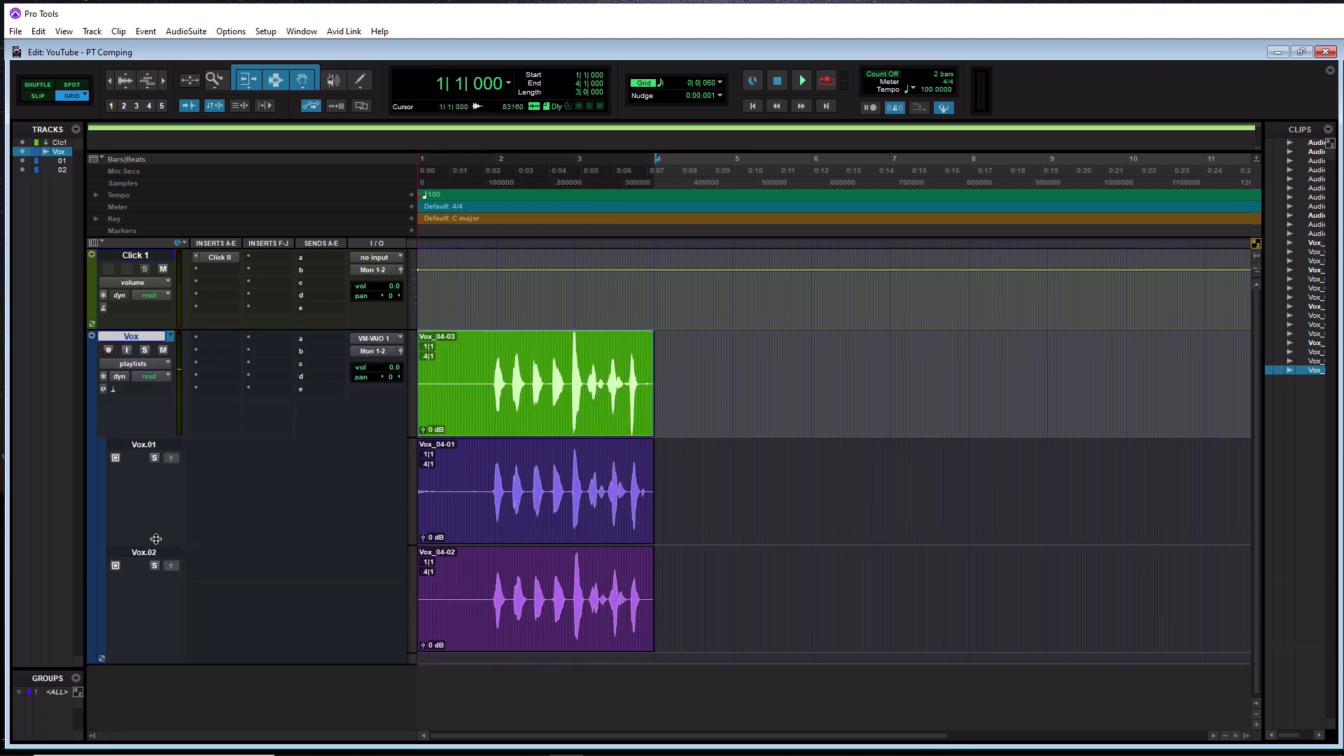
{"action": "left_click", "coordinate": [477, 381]}
{"action": "key", "text": "ctrl+bracketright"}
{"action": "key", "text": "ctrl+bracketright"}
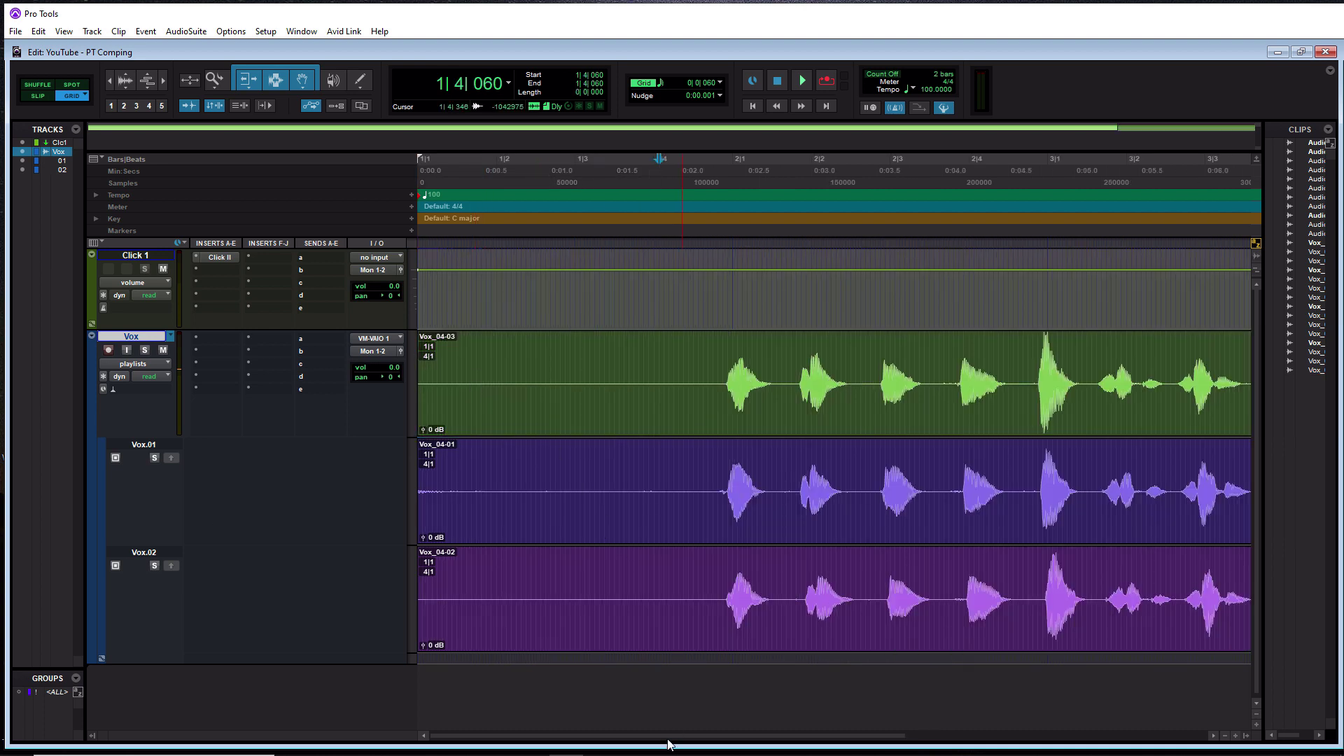
{"action": "left_click_drag", "start_coordinate": [671, 742], "coordinate": [807, 746]}
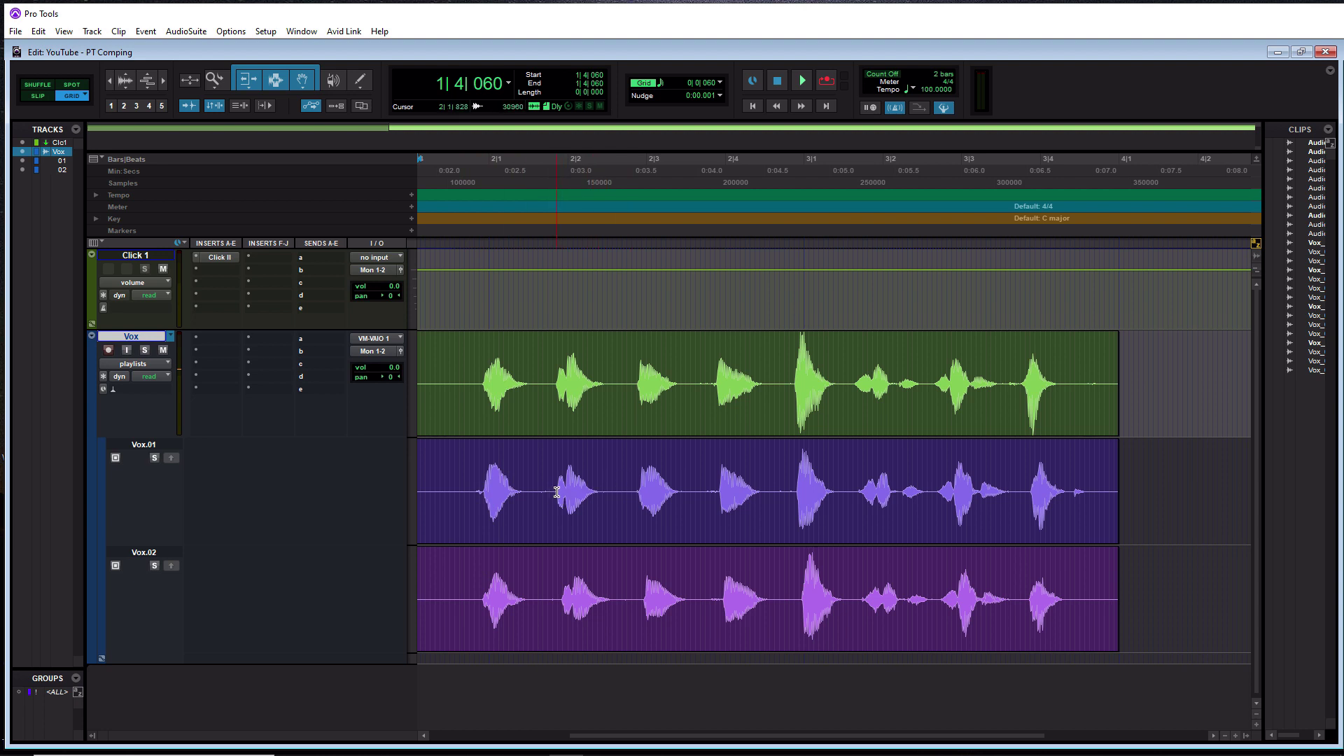
Step: Copy Vox.01's opening phrase to the main playlist and extend Vox_04-06 earlier over Vox_04-05
{"action": "left_click_drag", "start_coordinate": [455, 483], "coordinate": [622, 497]}
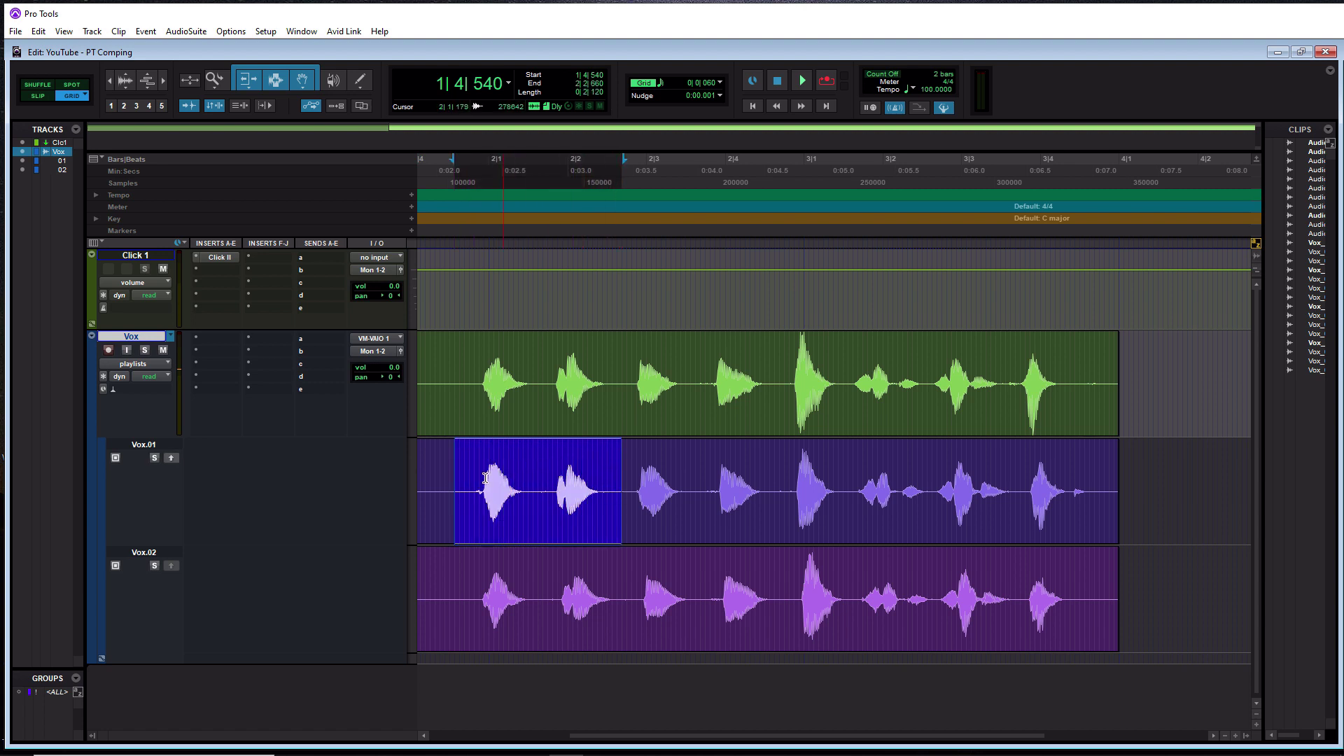
{"action": "left_click", "coordinate": [170, 458]}
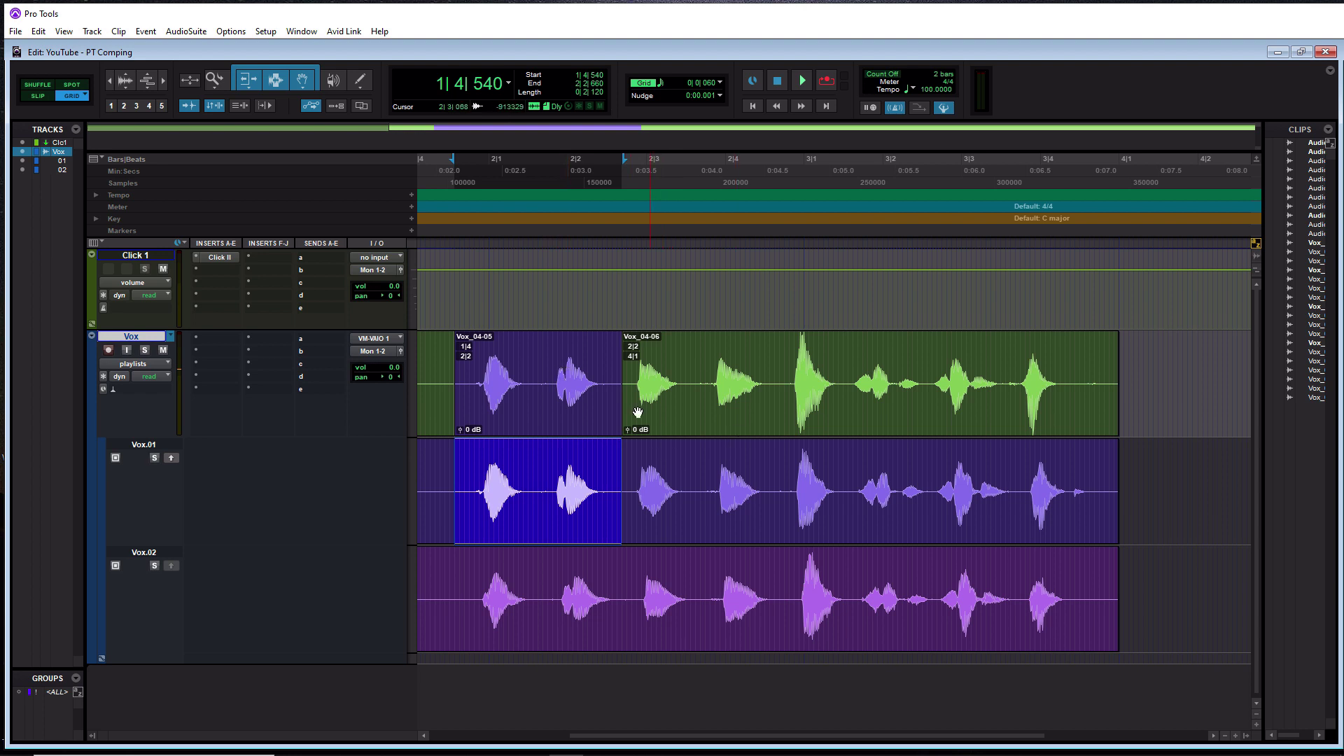
{"action": "left_click_drag", "start_coordinate": [615, 395], "coordinate": [665, 401]}
{"action": "left_click_drag", "start_coordinate": [604, 736], "coordinate": [759, 735]}
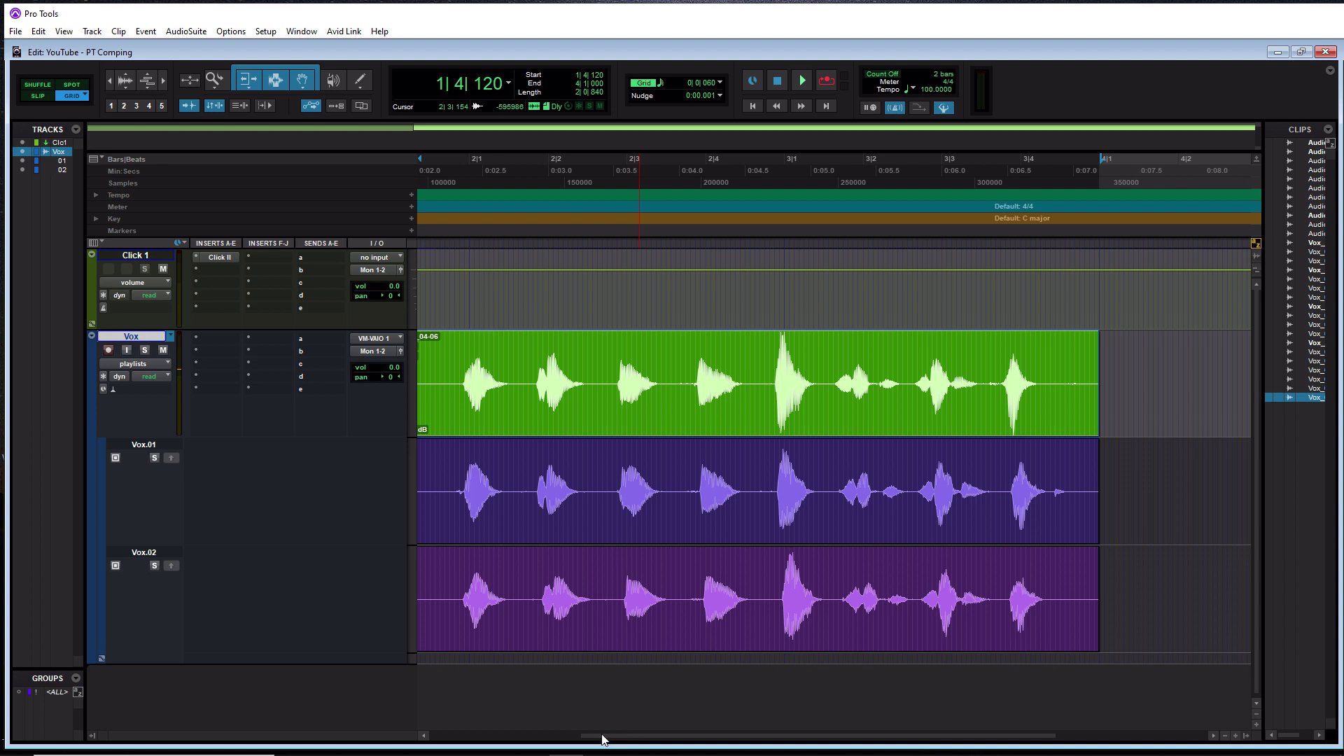
{"action": "left_click_drag", "start_coordinate": [599, 736], "coordinate": [548, 751]}
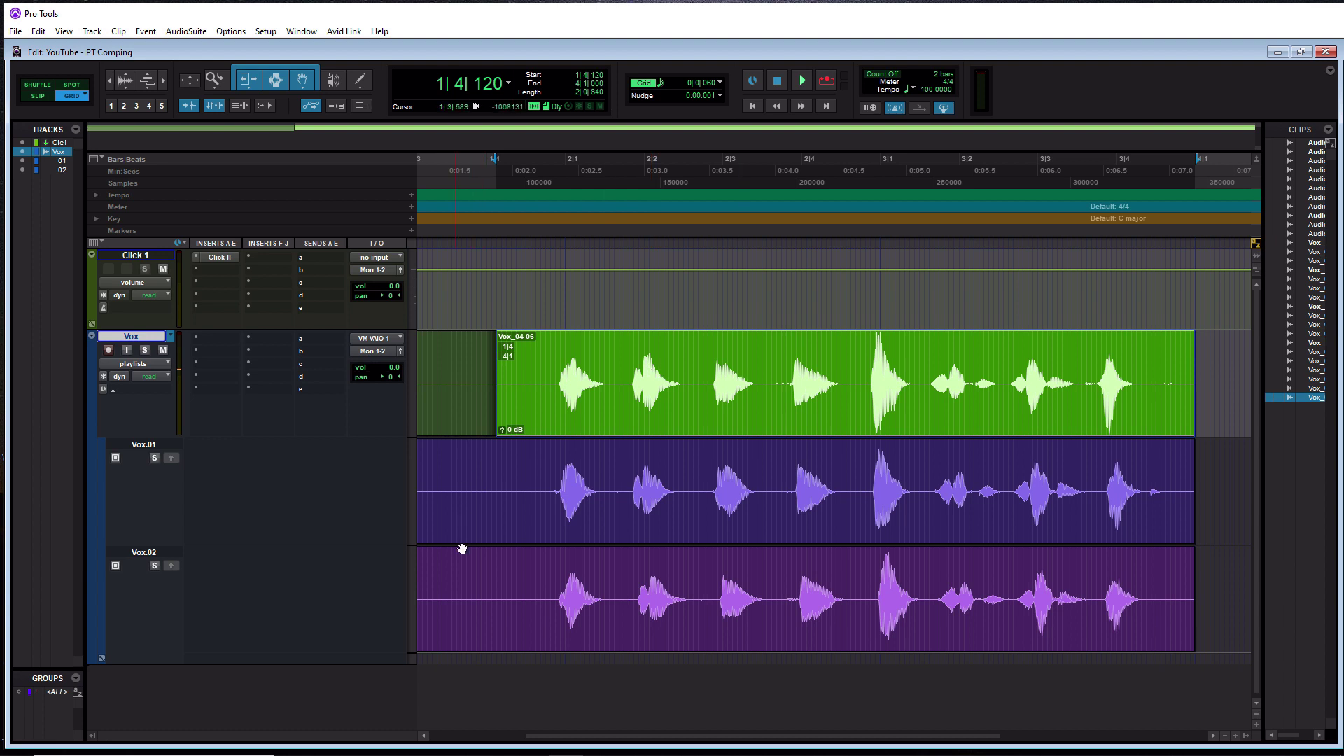
Step: Copy a chosen Vox.01 phrase, then the next Vox.02 phrase, into the comp
{"action": "left_click", "coordinate": [526, 482]}
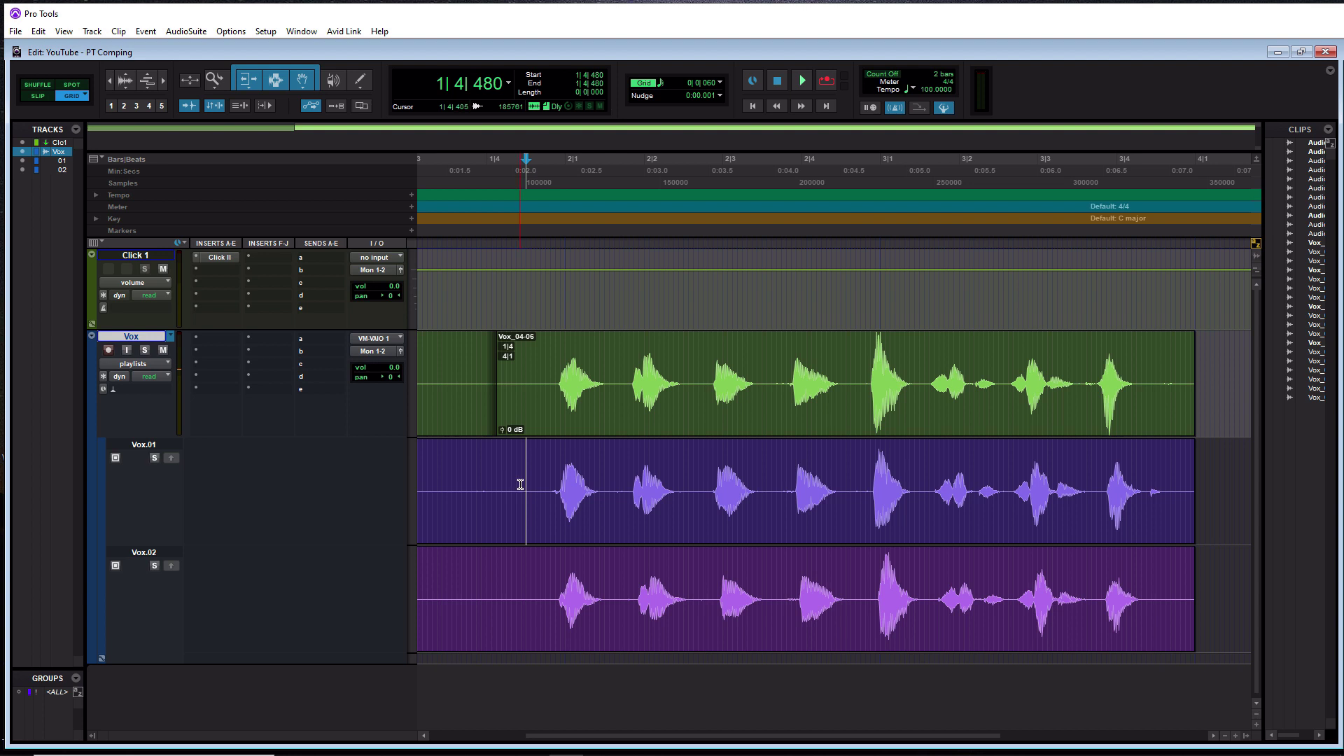
{"action": "left_click_drag", "start_coordinate": [513, 482], "coordinate": [693, 497]}
{"action": "left_click", "coordinate": [173, 458]}
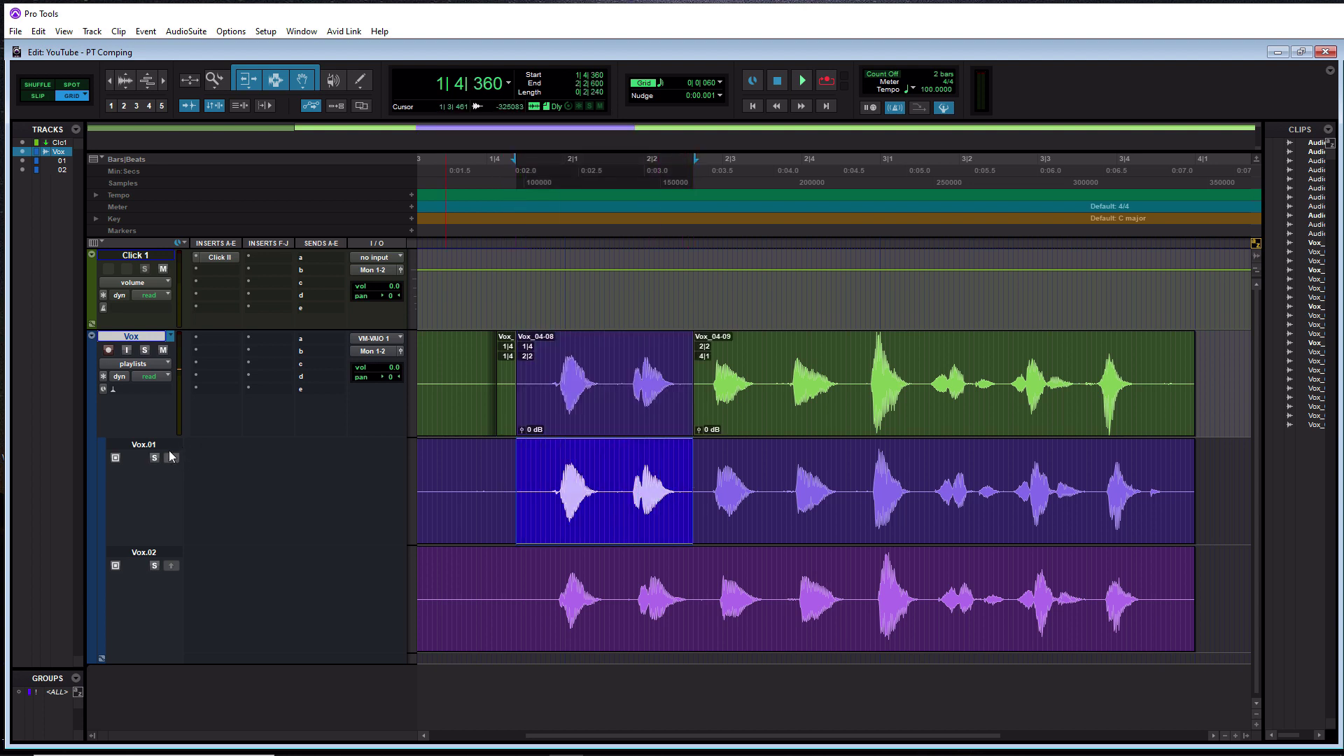
{"action": "left_click_drag", "start_coordinate": [705, 600], "coordinate": [854, 602]}
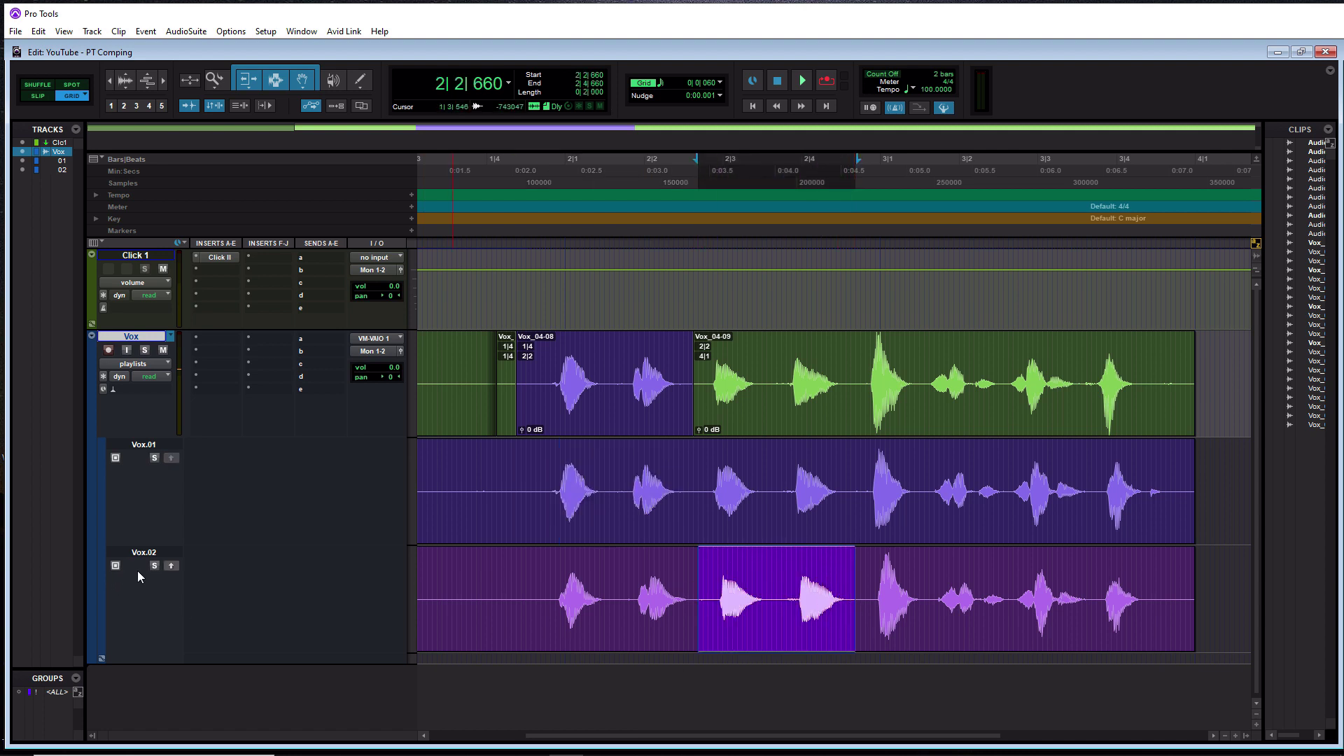
{"action": "left_click", "coordinate": [171, 565]}
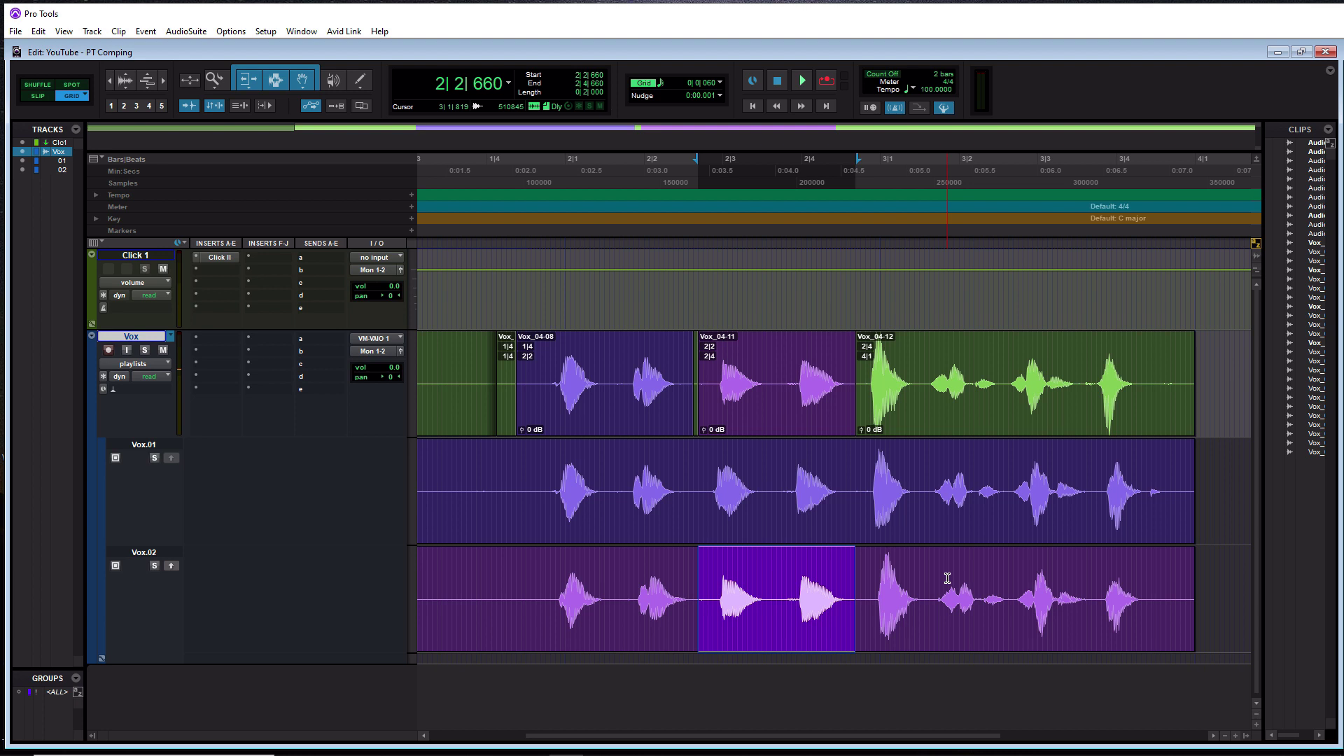
Step: Copy a later Vox.02 phrase and replace the comp's ending with the final Vox.01 phrase
{"action": "left_click_drag", "start_coordinate": [1008, 595], "coordinate": [1095, 600]}
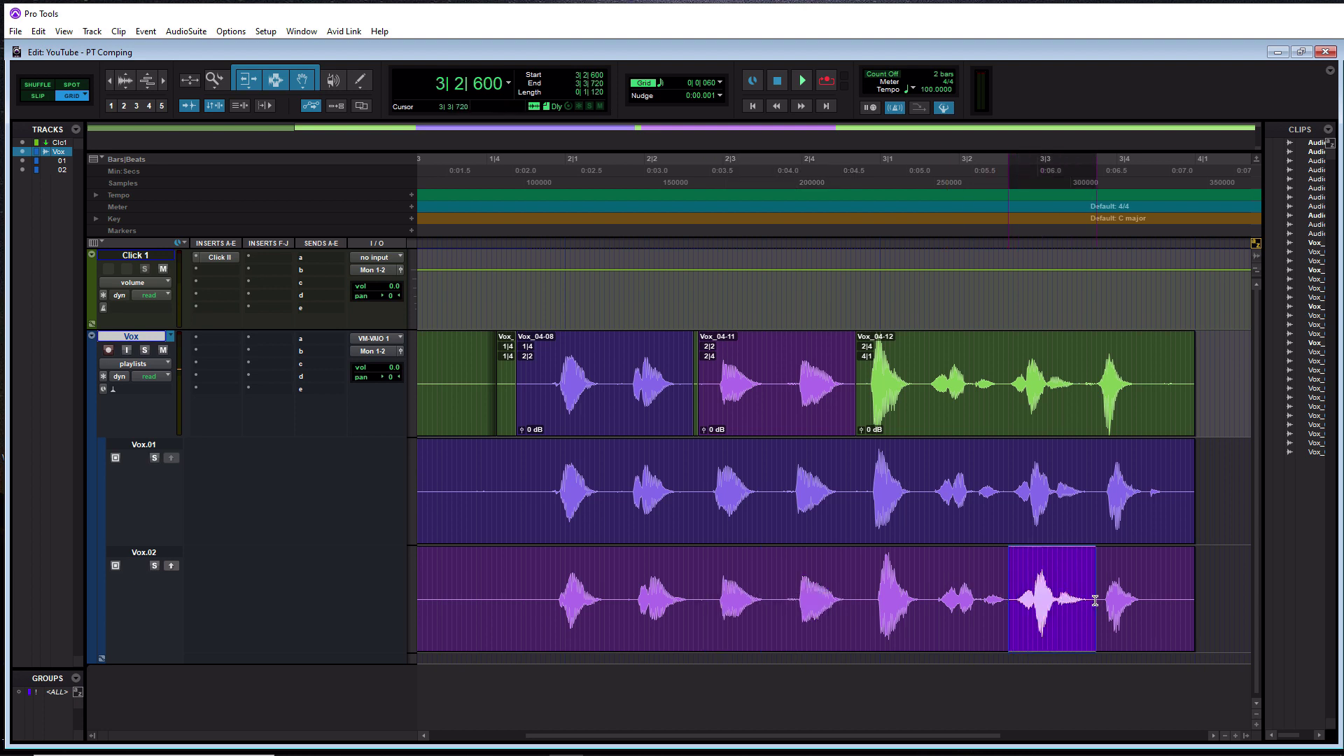
{"action": "left_click", "coordinate": [171, 565]}
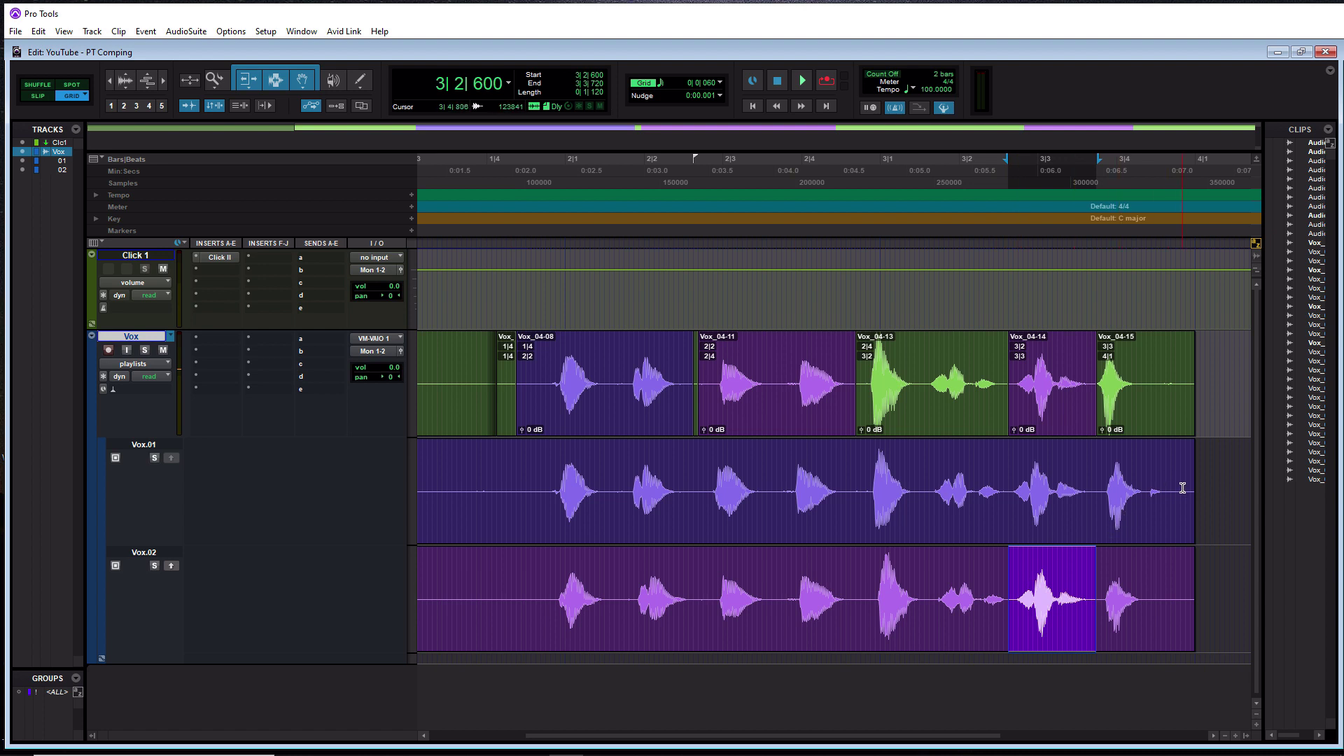
{"action": "left_click_drag", "start_coordinate": [1182, 488], "coordinate": [1092, 504]}
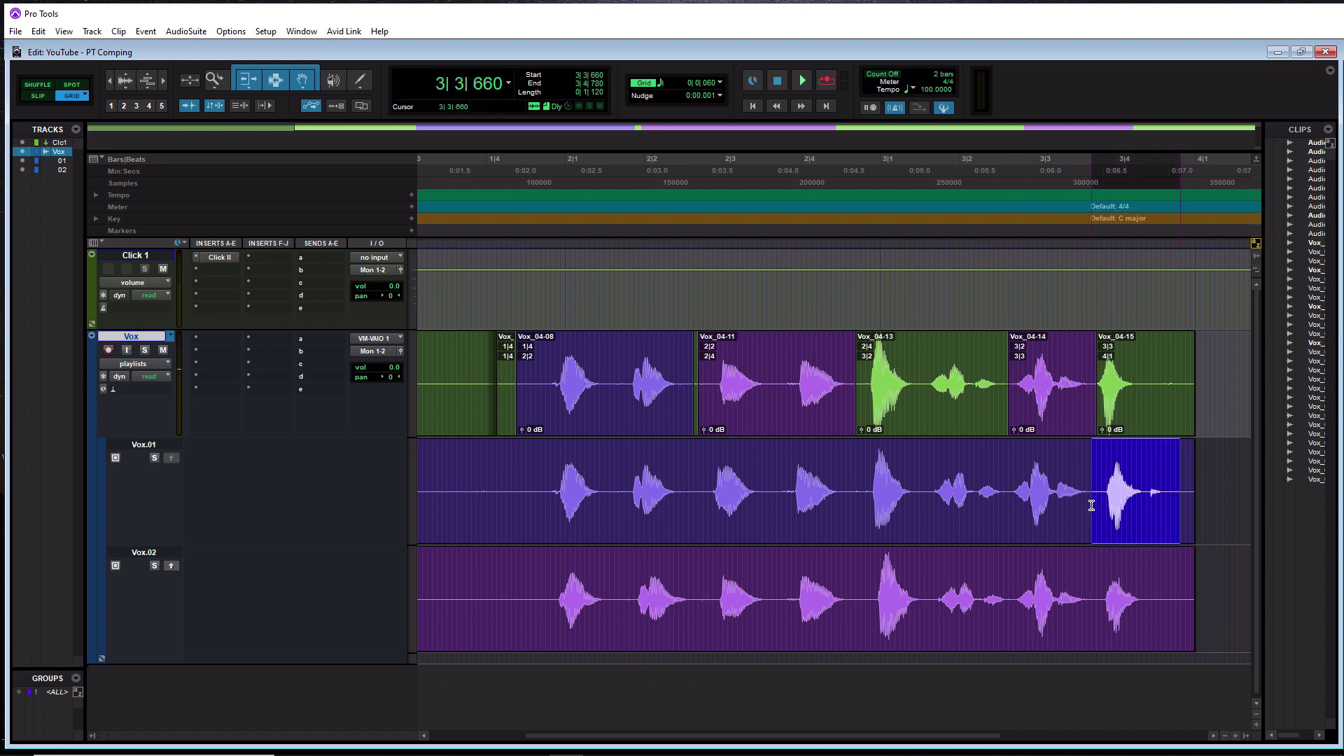
{"action": "left_click", "coordinate": [171, 458]}
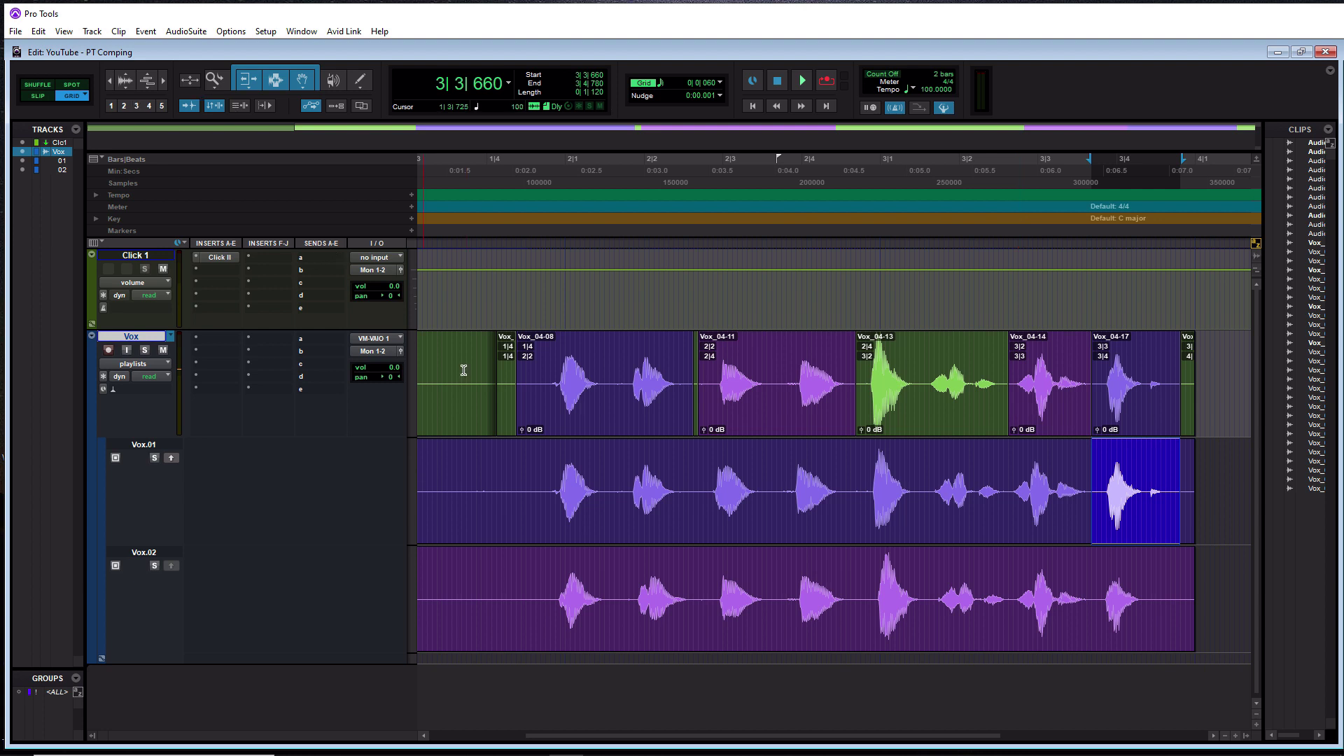
Step: Extend Vox_04-11's start slightly earlier and add a crossfade across the clip join
{"action": "left_click", "coordinate": [695, 424]}
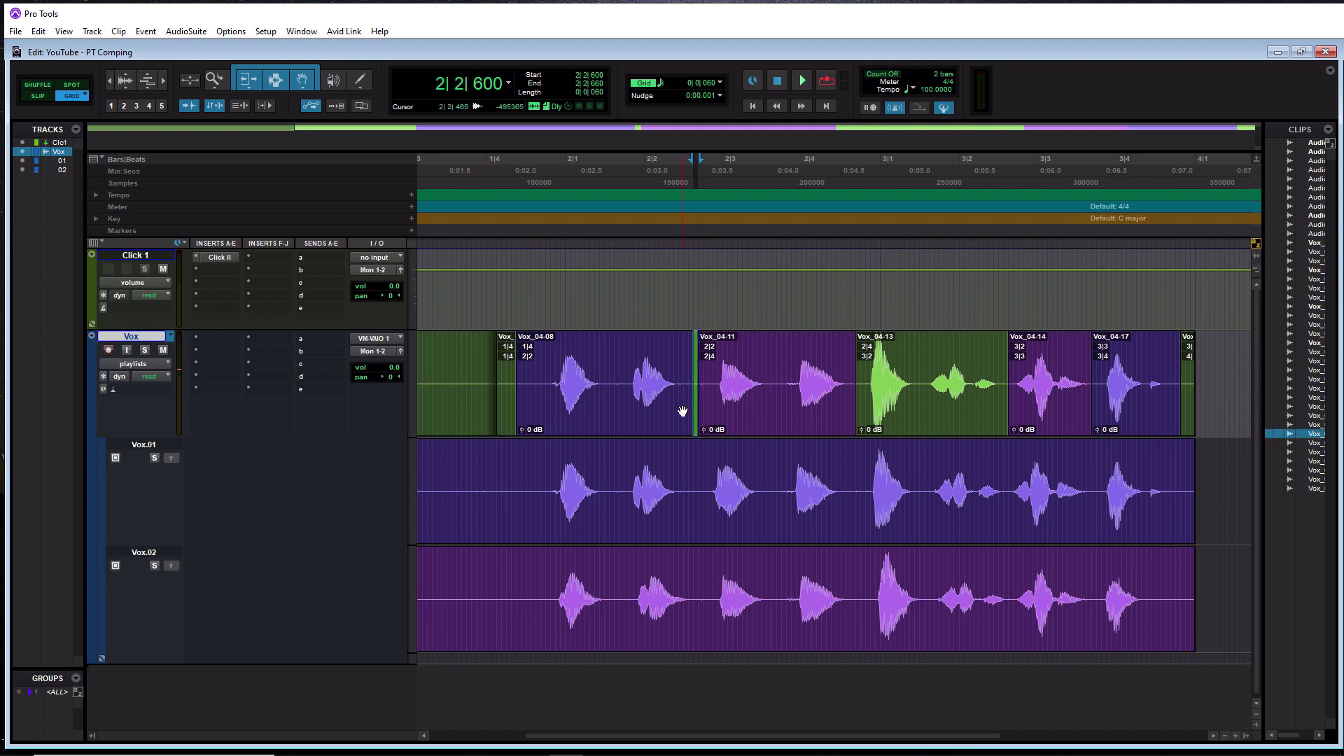
{"action": "left_click", "coordinate": [683, 410]}
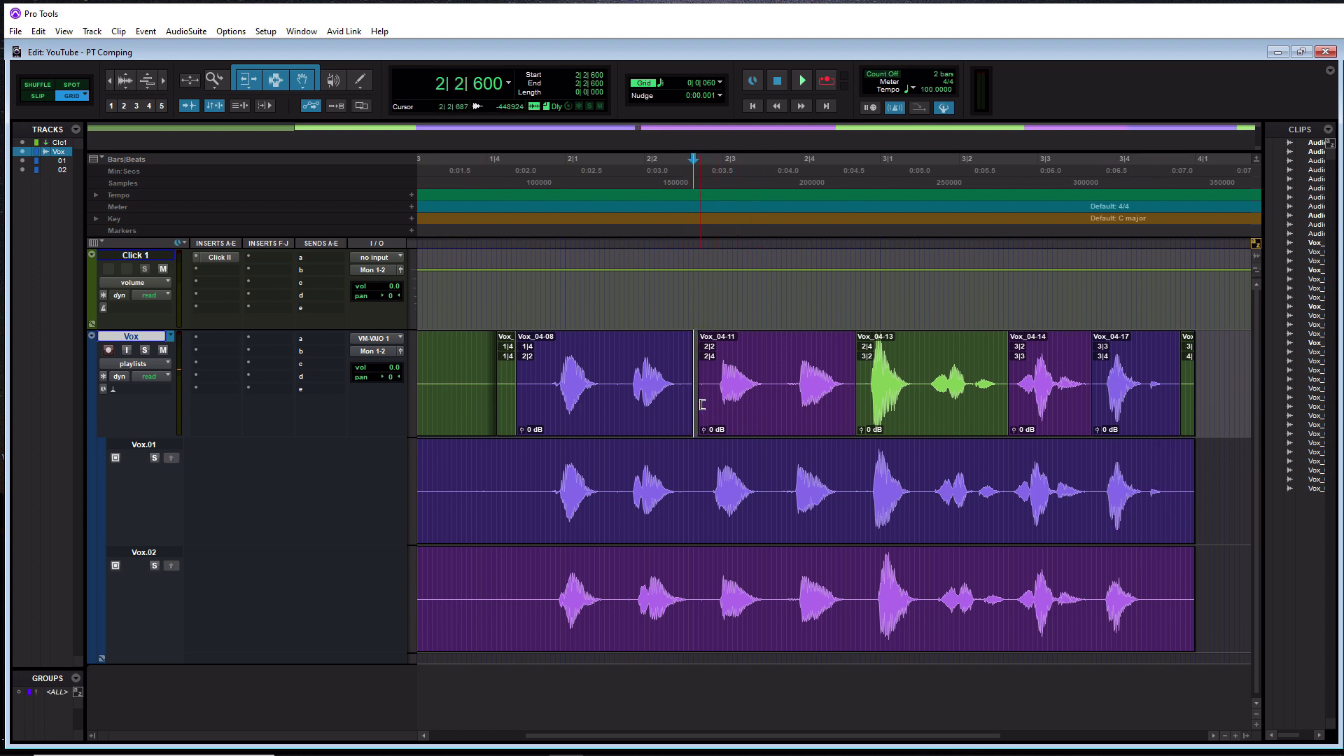
{"action": "left_click_drag", "start_coordinate": [702, 404], "coordinate": [694, 427]}
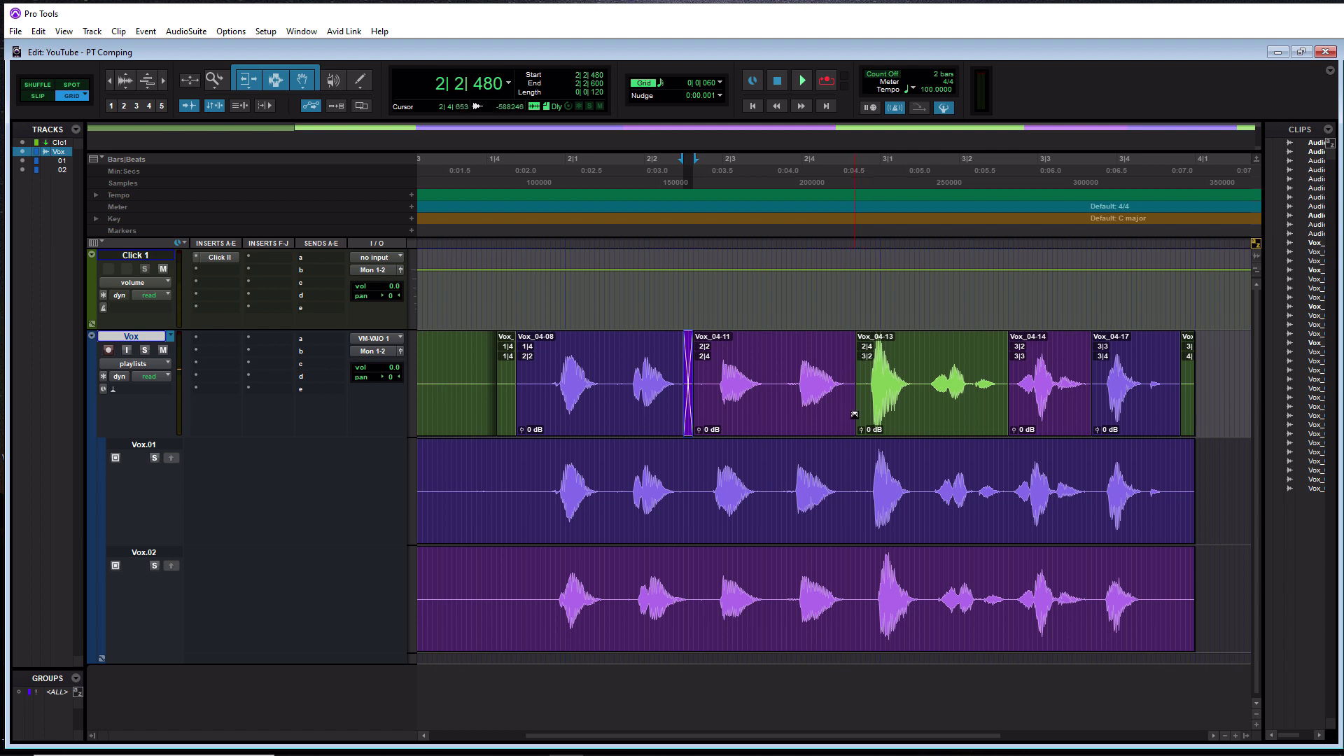
{"action": "left_click_drag", "start_coordinate": [851, 424], "coordinate": [862, 427]}
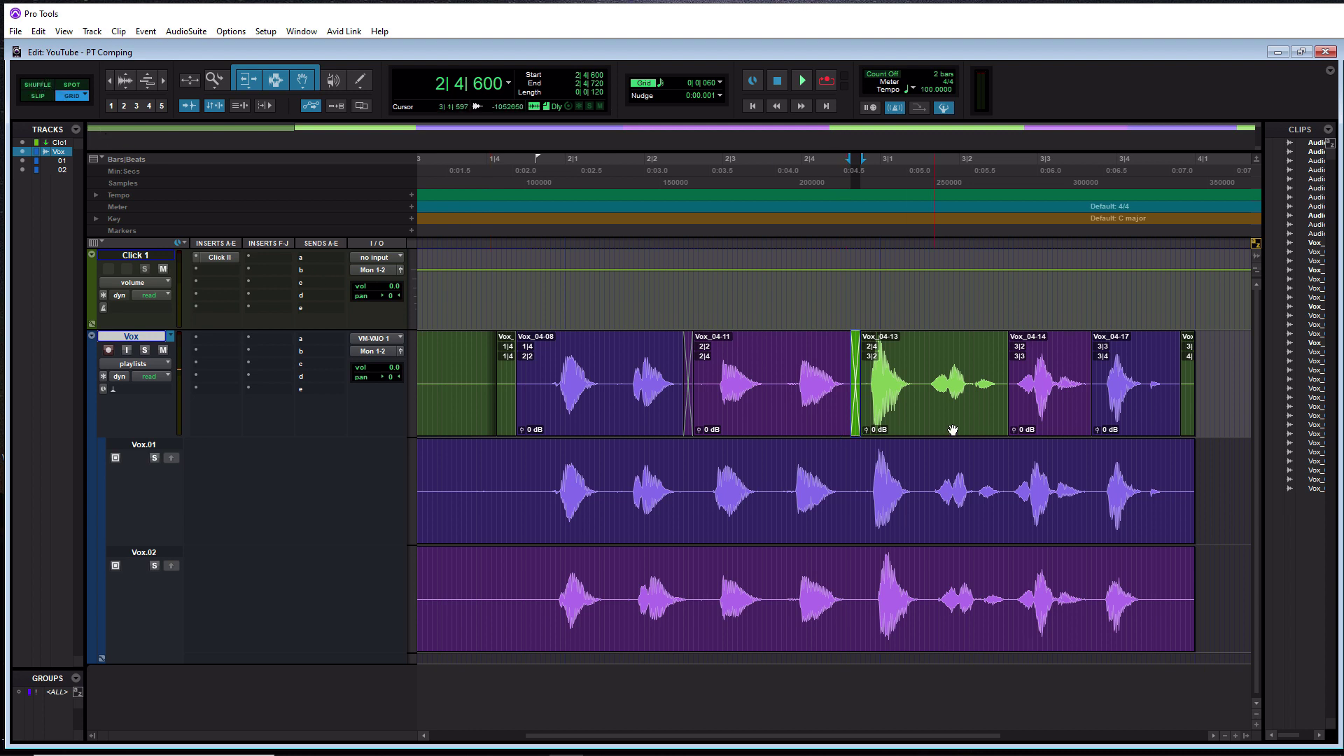
Step: Crossfade the Vox_04-13/Vox_04-14 and Vox_04-14/Vox_04-17 joins
{"action": "left_click", "coordinate": [1009, 419]}
{"action": "key", "text": "ctrl+f"}
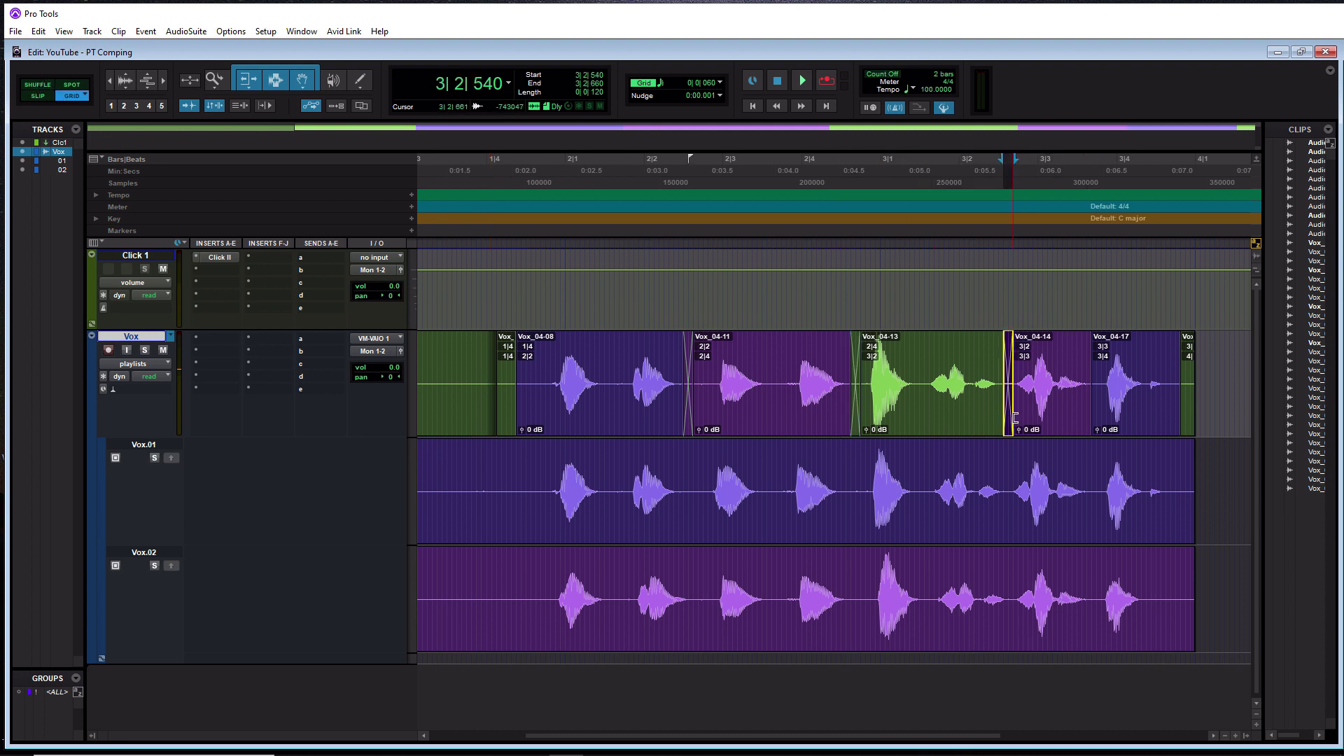
{"action": "left_click", "coordinate": [1092, 420]}
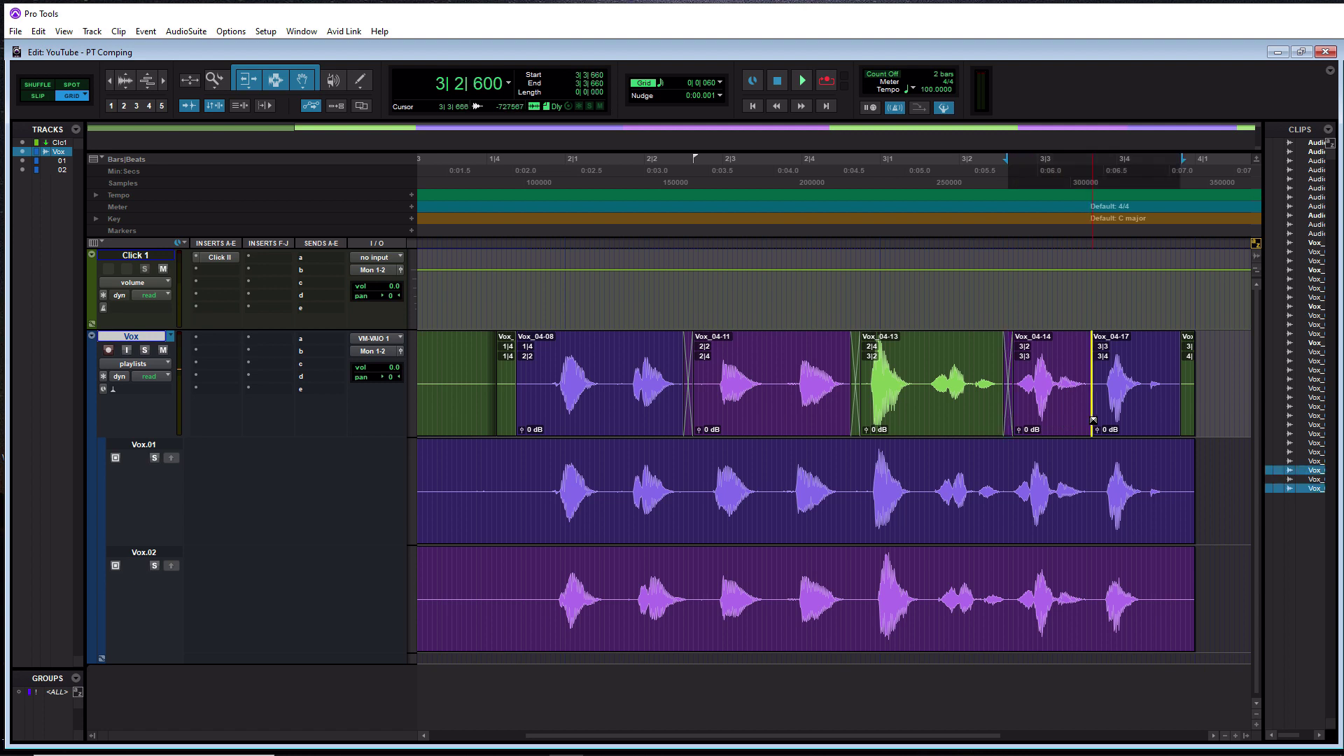
{"action": "key", "text": "ctrl+f"}
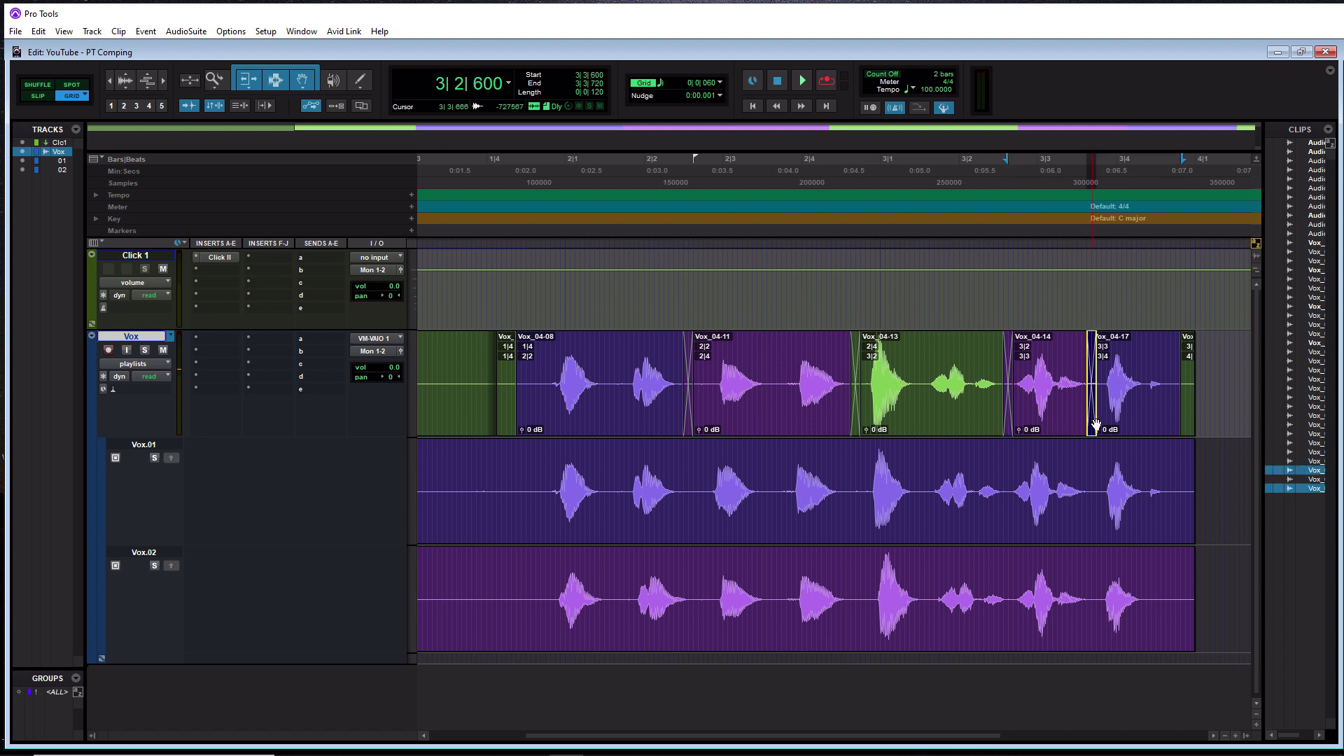
Step: Delete the leftover clips at the end and start of the comp
{"action": "left_click", "coordinate": [1183, 413]}
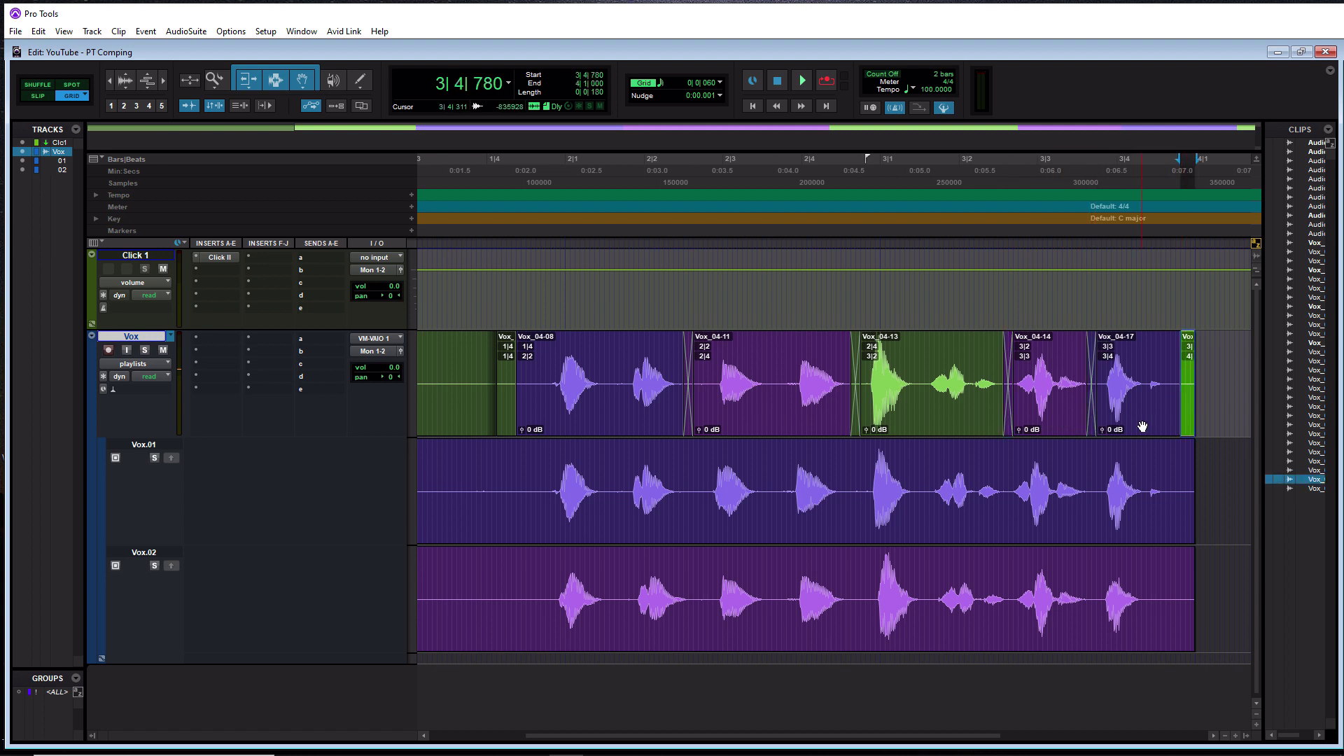
{"action": "key", "text": "Delete"}
{"action": "left_click", "coordinate": [467, 427]}
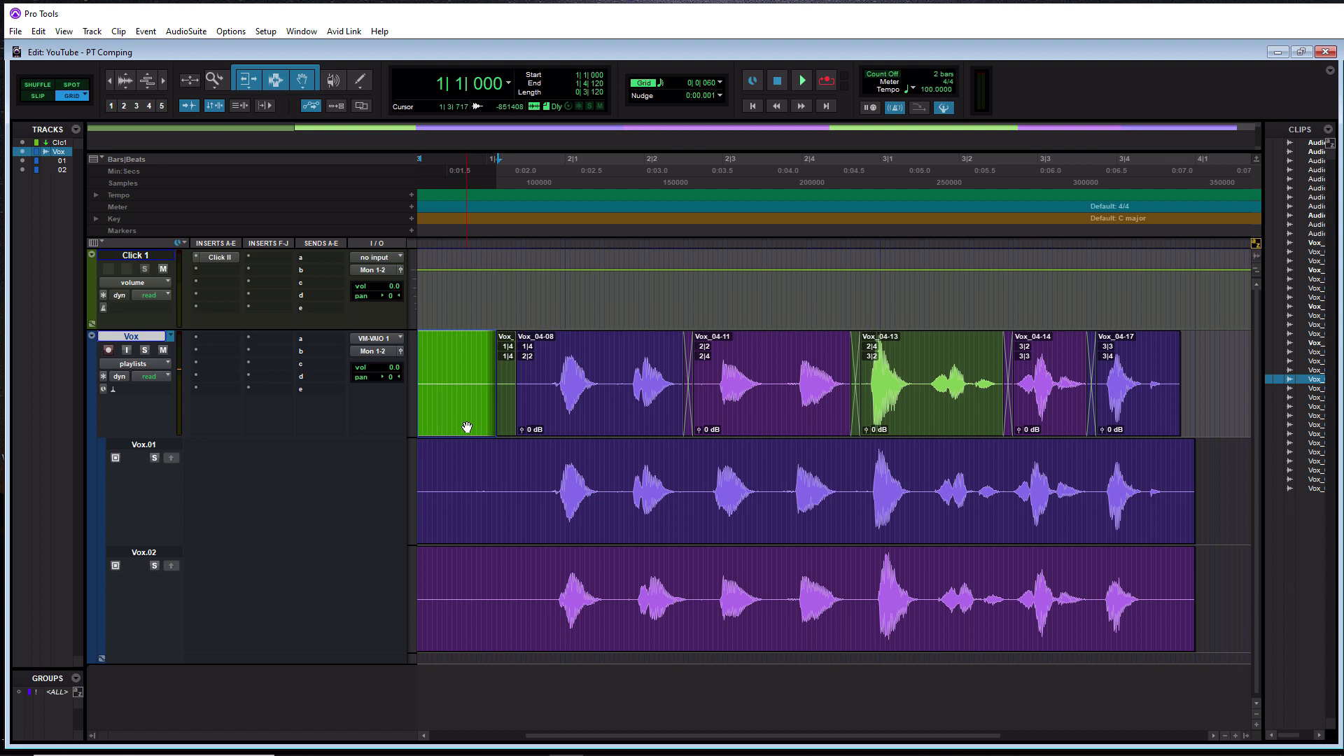
{"action": "key", "text": "Delete"}
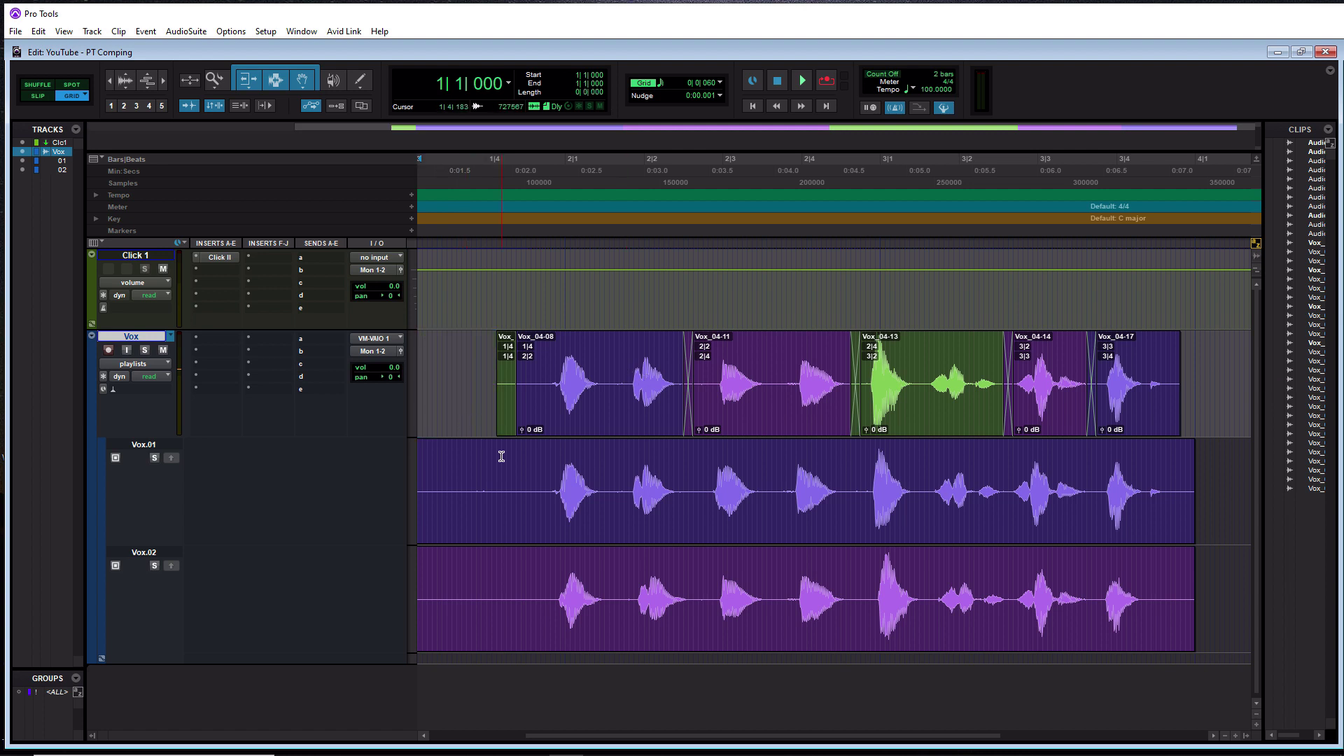
{"action": "left_click_drag", "start_coordinate": [497, 428], "coordinate": [501, 432]}
{"action": "key", "text": "Delete"}
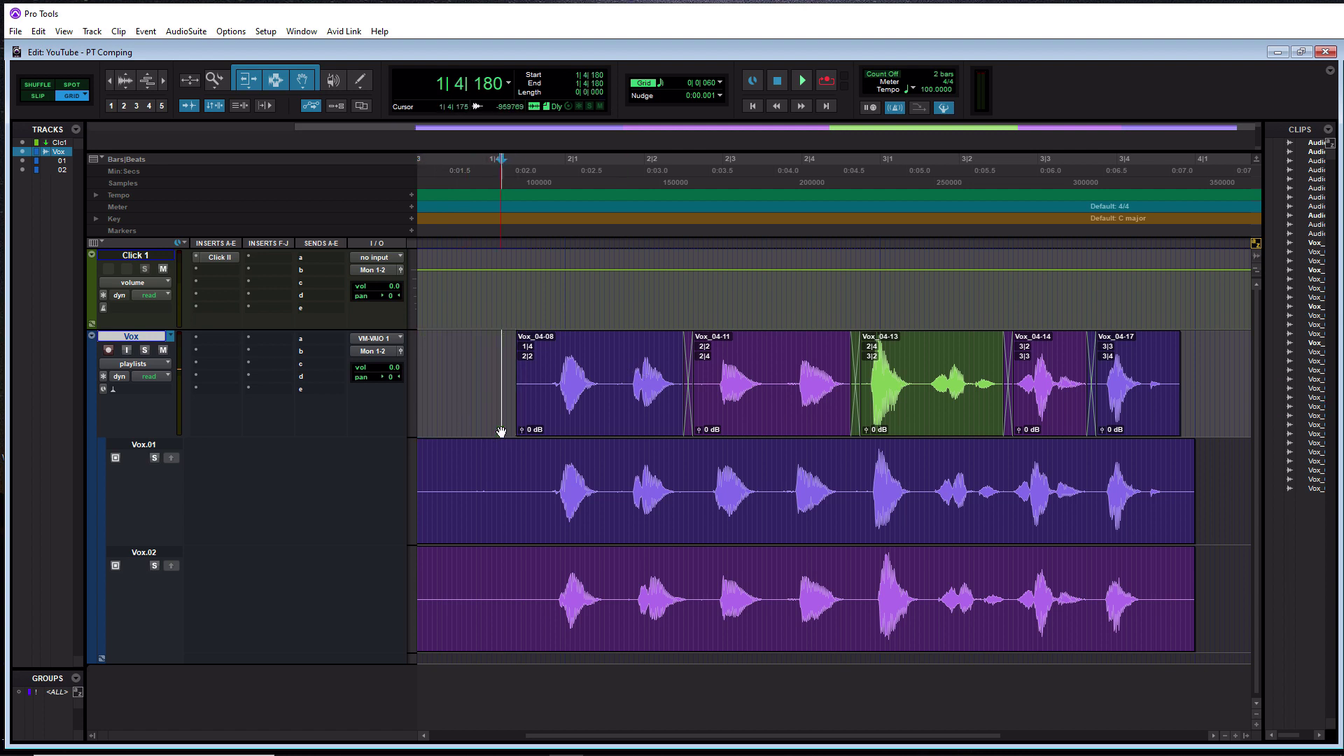
Step: Trim Vox_04-08 to start at 1|4|720
{"action": "left_click_drag", "start_coordinate": [516, 401], "coordinate": [546, 395]}
{"action": "left_click_drag", "start_coordinate": [543, 336], "coordinate": [552, 343]}
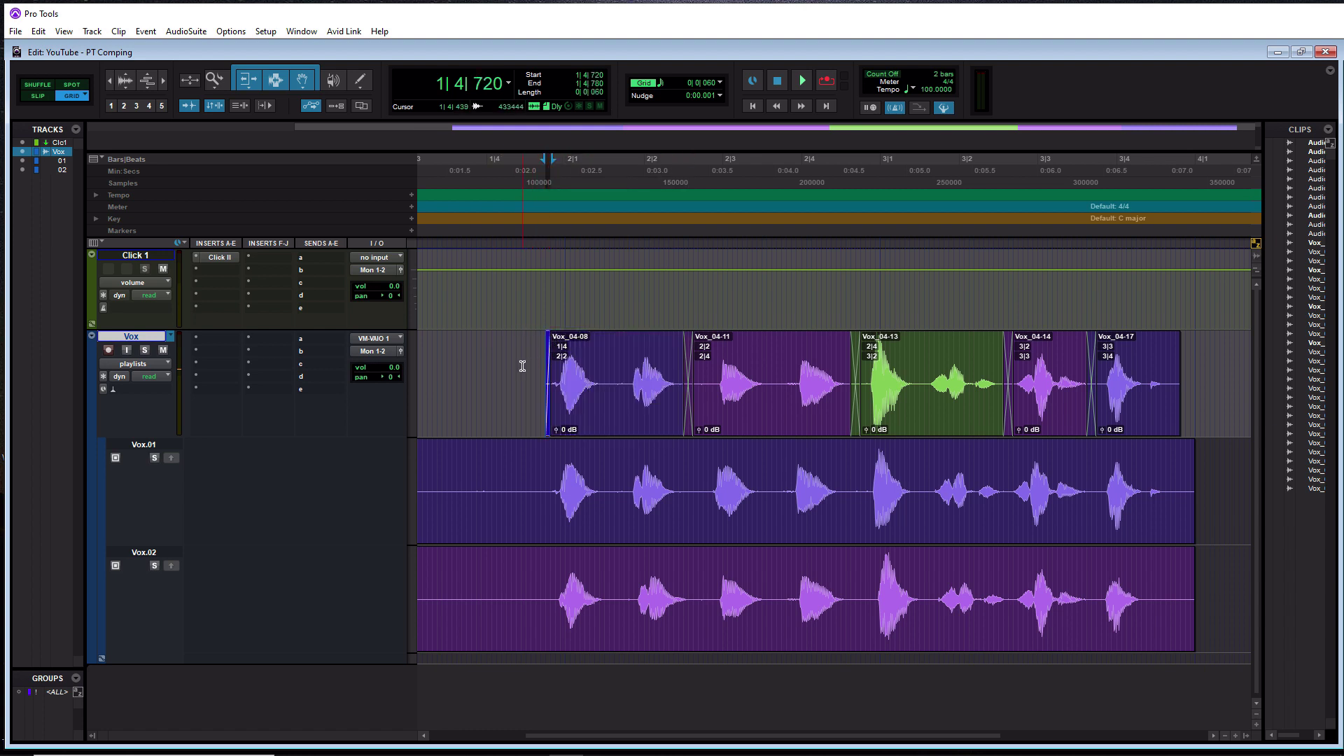
{"action": "left_click", "coordinate": [494, 366]}
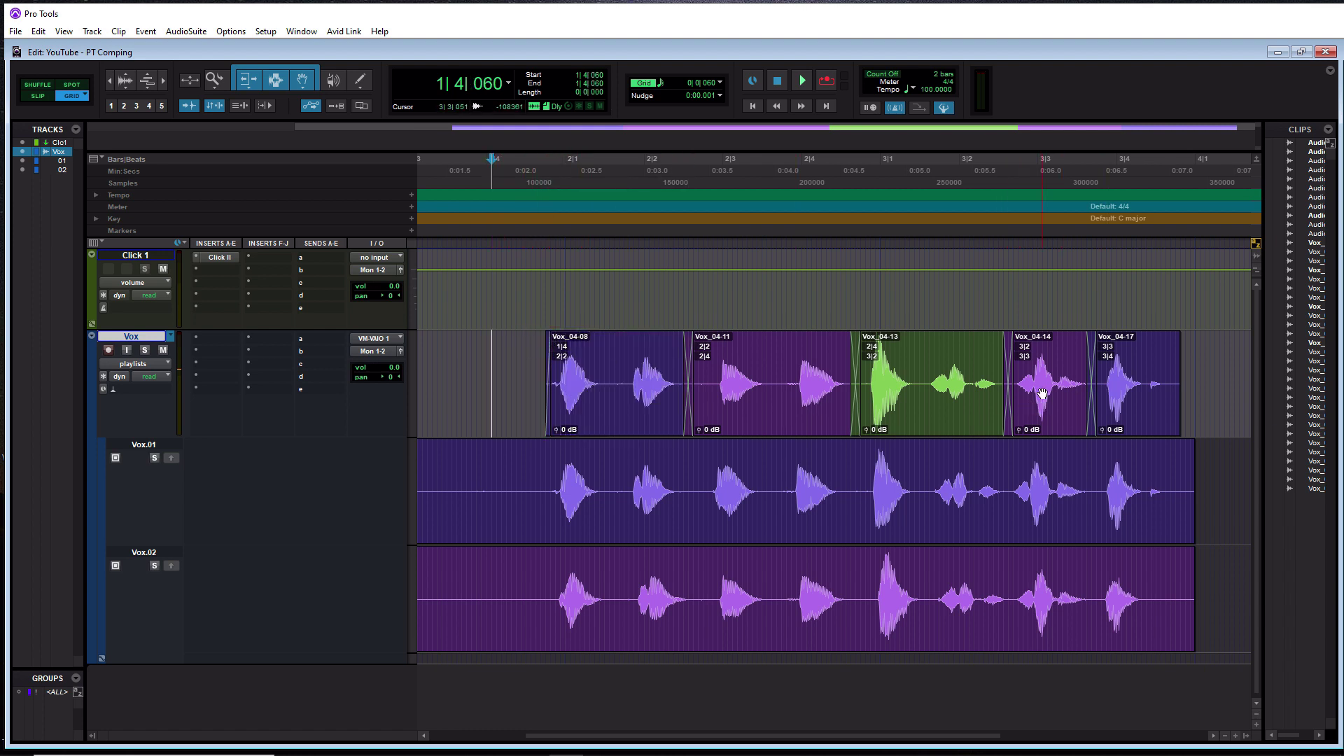